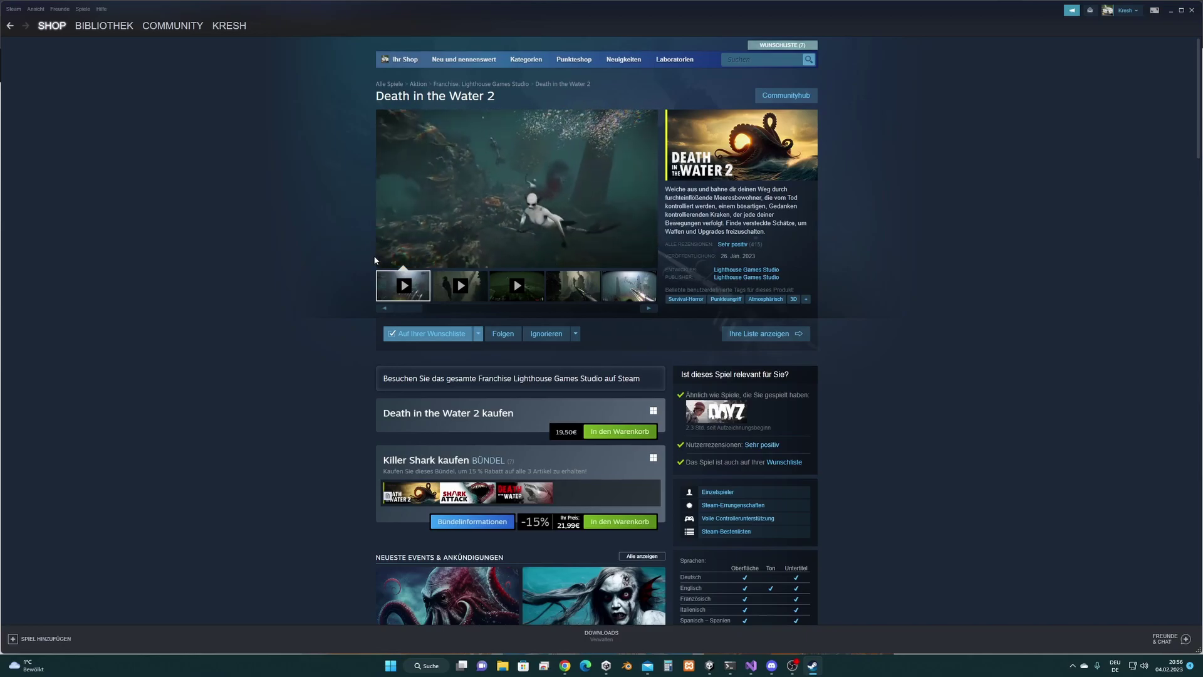
Pause the Death in the Water 2 trailer on its Steam store page.
mouse_move(383, 256)
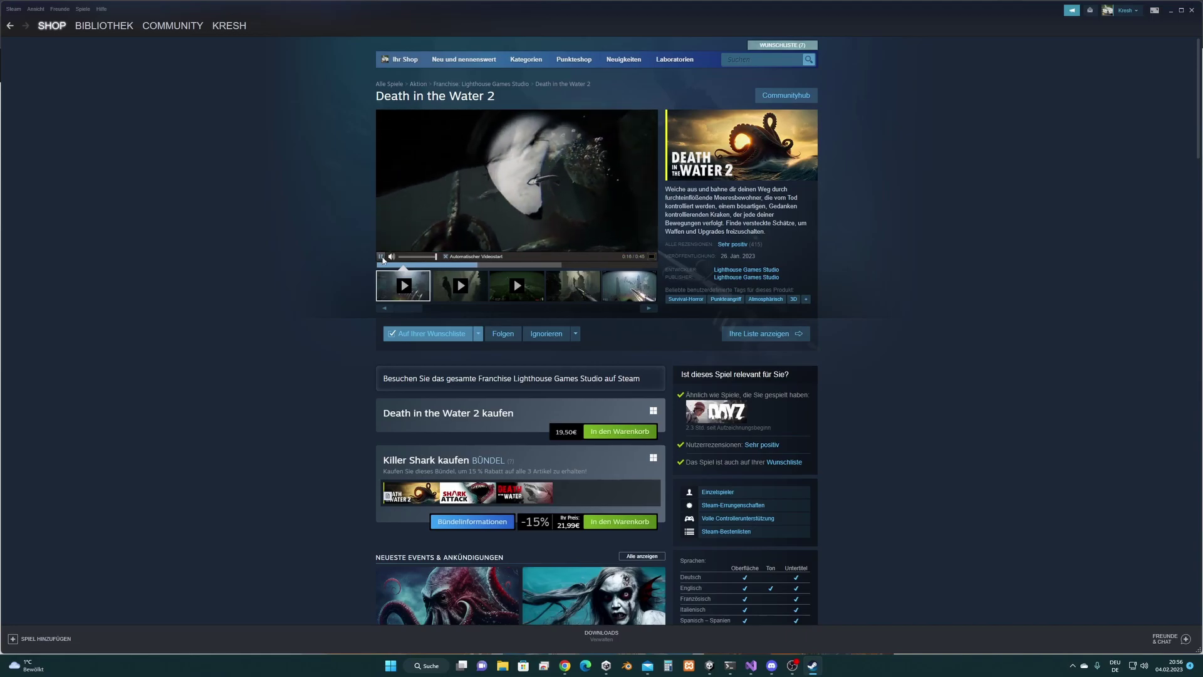
left_click(382, 257)
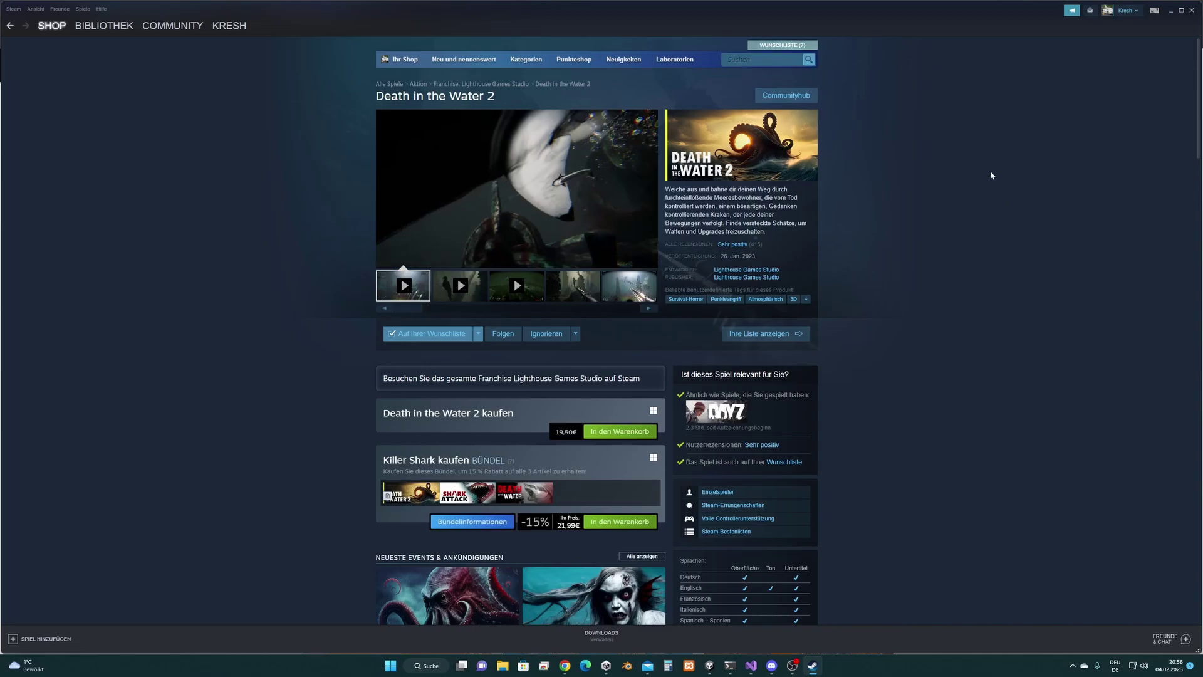
Bring the Unity Blog window forward, scroll down to Latest posts and back up.
mouse_move(566, 673)
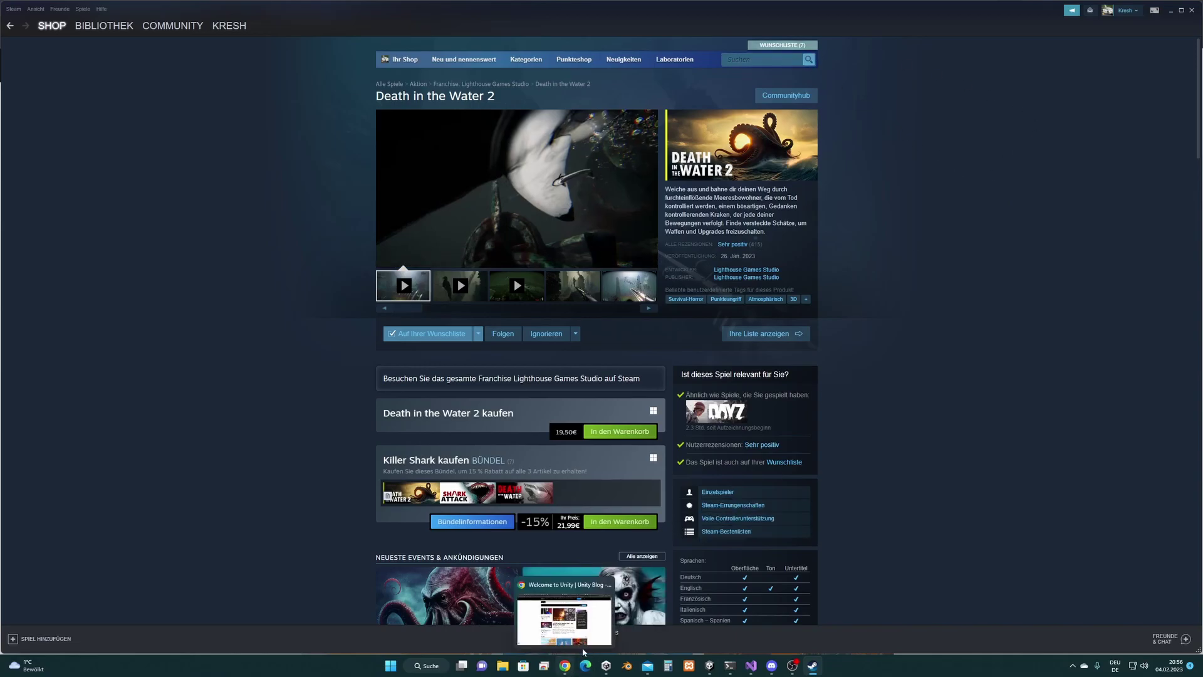
left_click(571, 672)
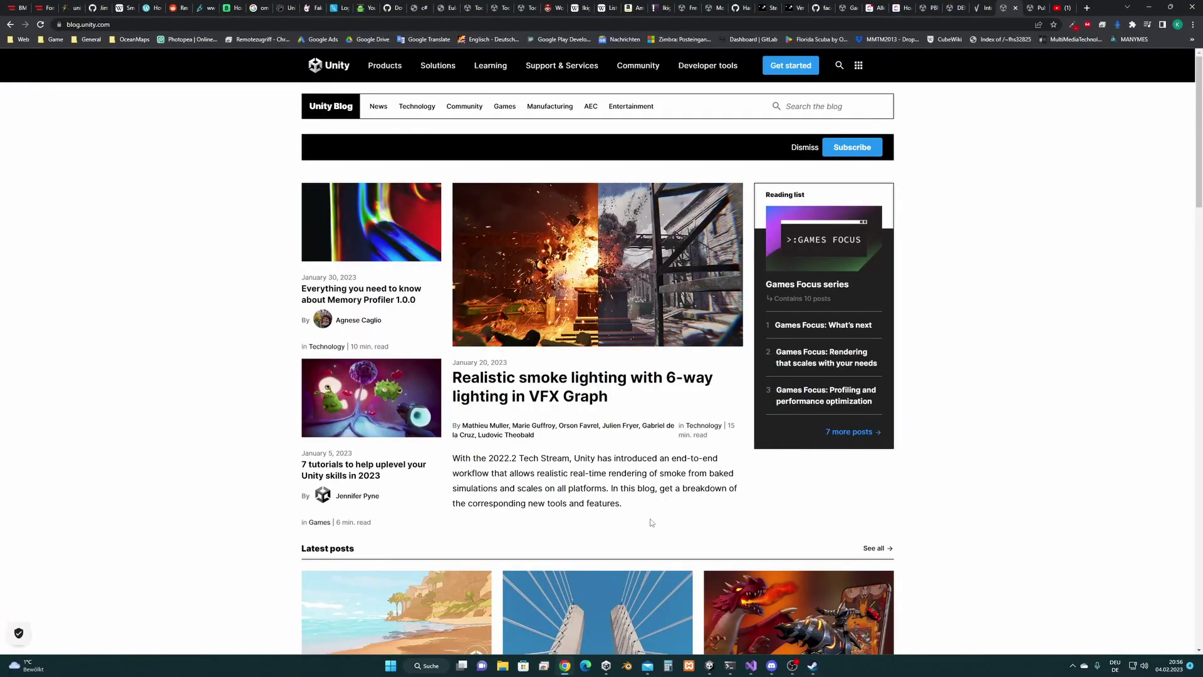
scroll(902, 349, "down", 3)
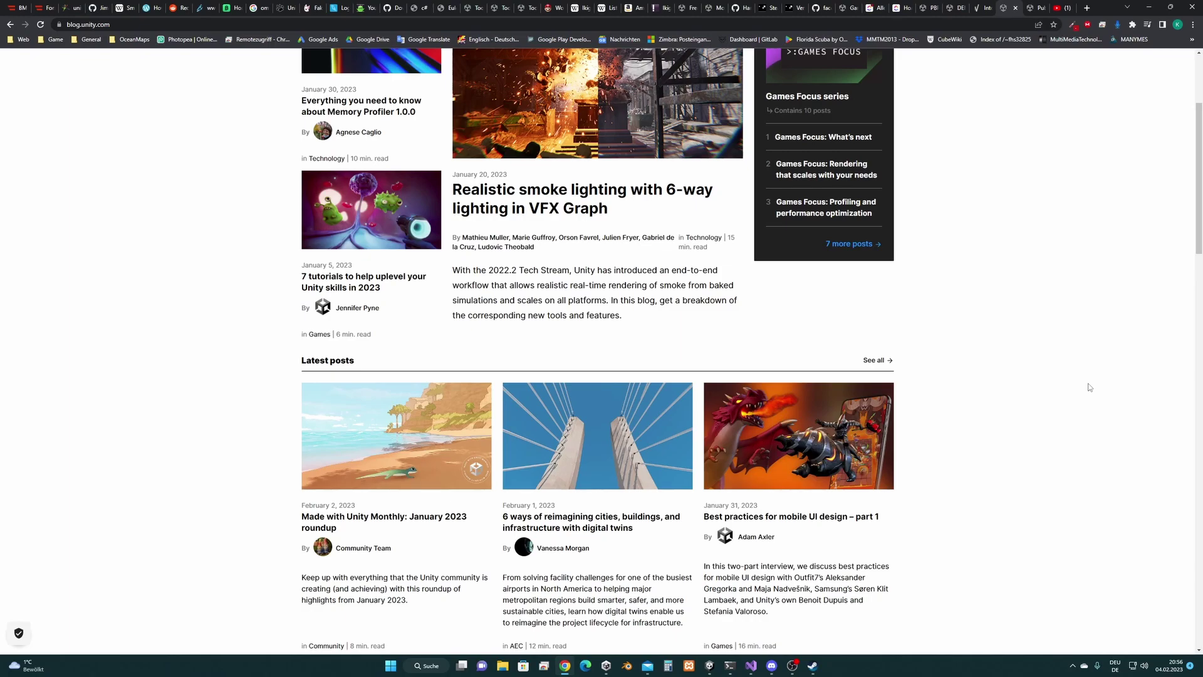
scroll(1096, 347, "up", 3)
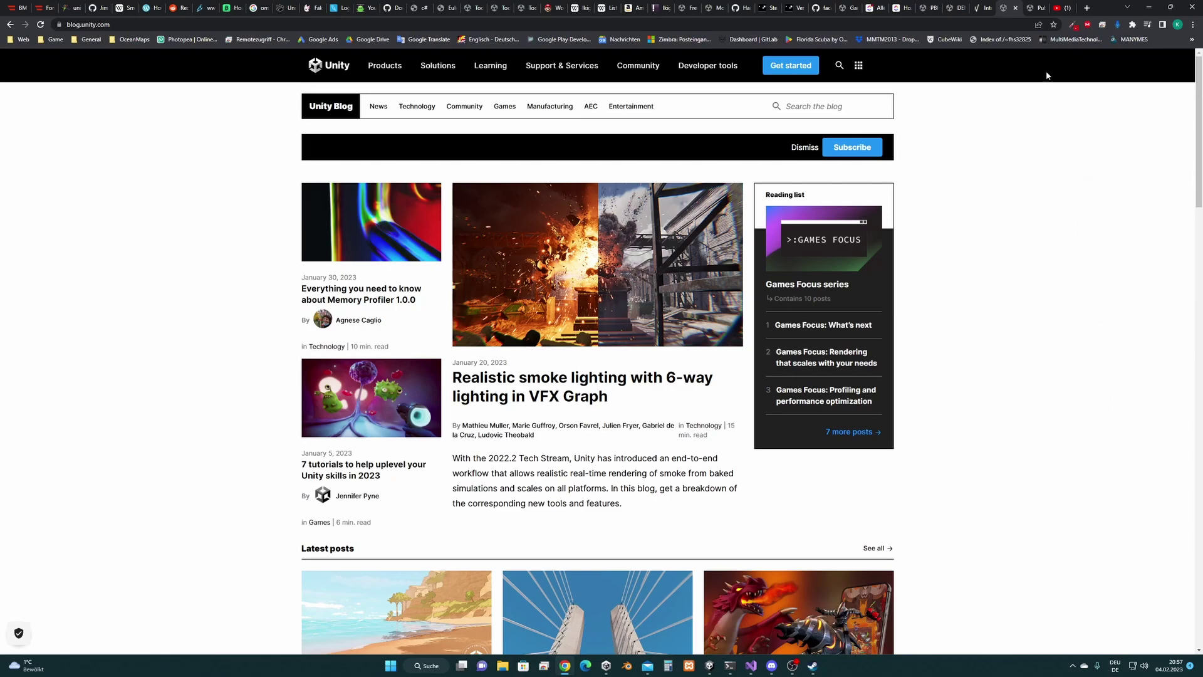
Scroll the Astrofish Games 50% off grid and briefly preview DETAILED - Medieval Dungeons.
left_click(1035, 9)
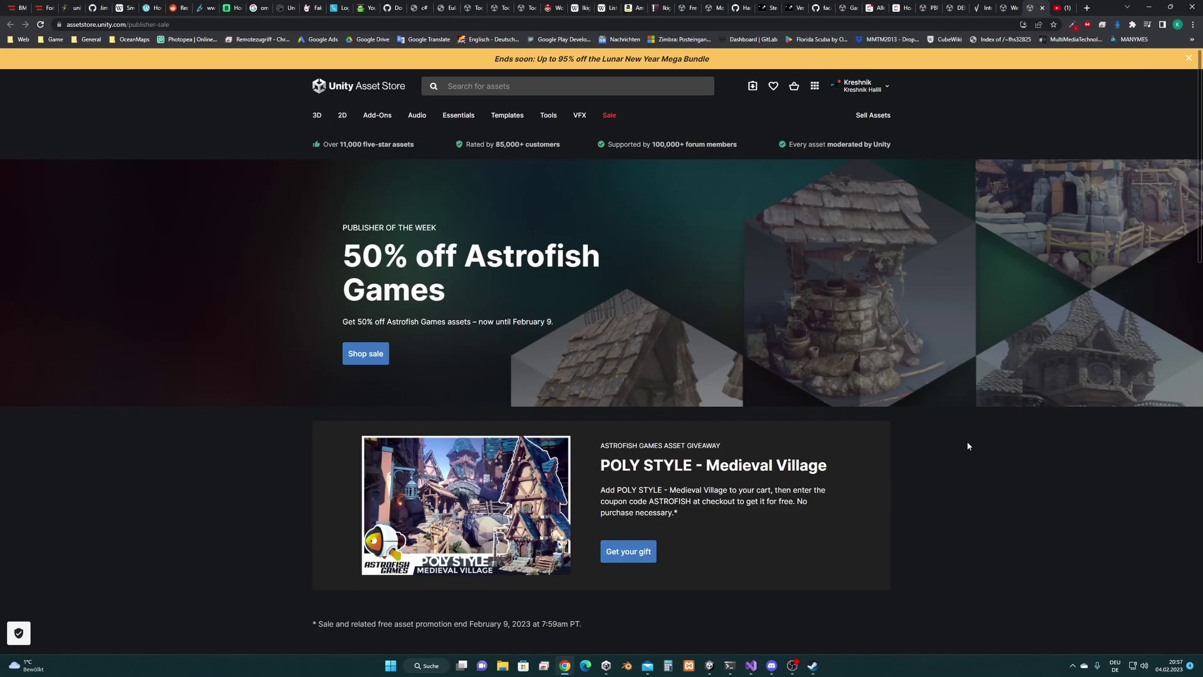
scroll(996, 452, "down", 1)
scroll(1066, 423, "down", 1)
left_click_drag(1200, 237, 1192, 424)
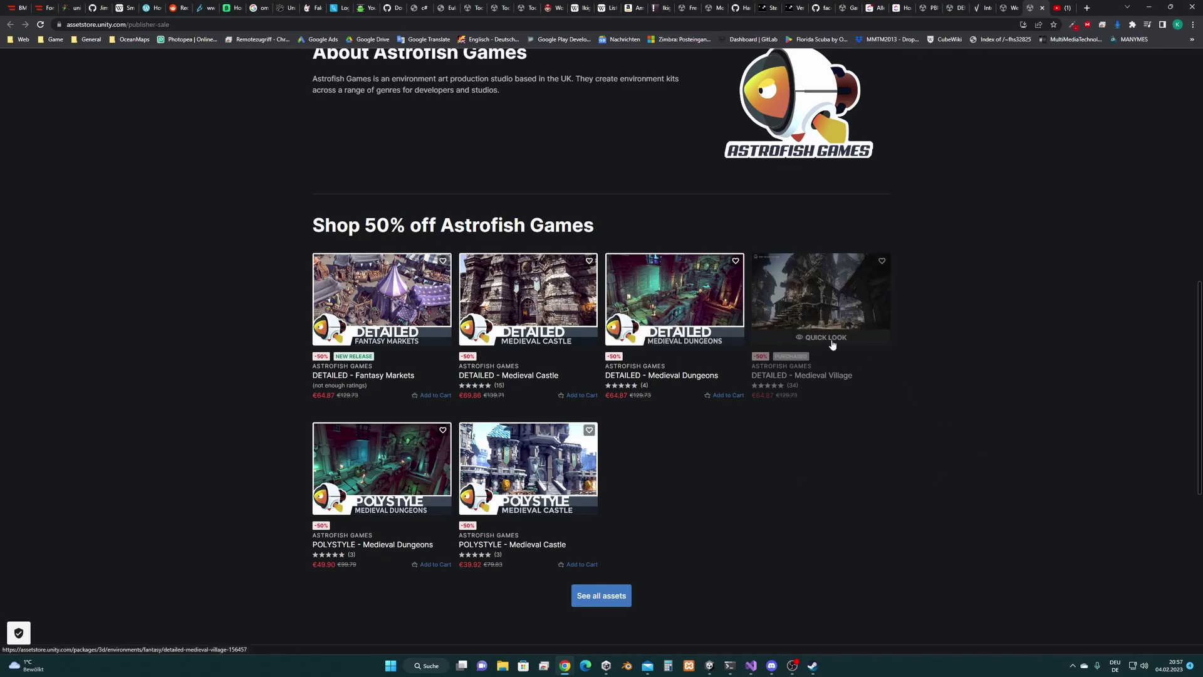
left_click(669, 339)
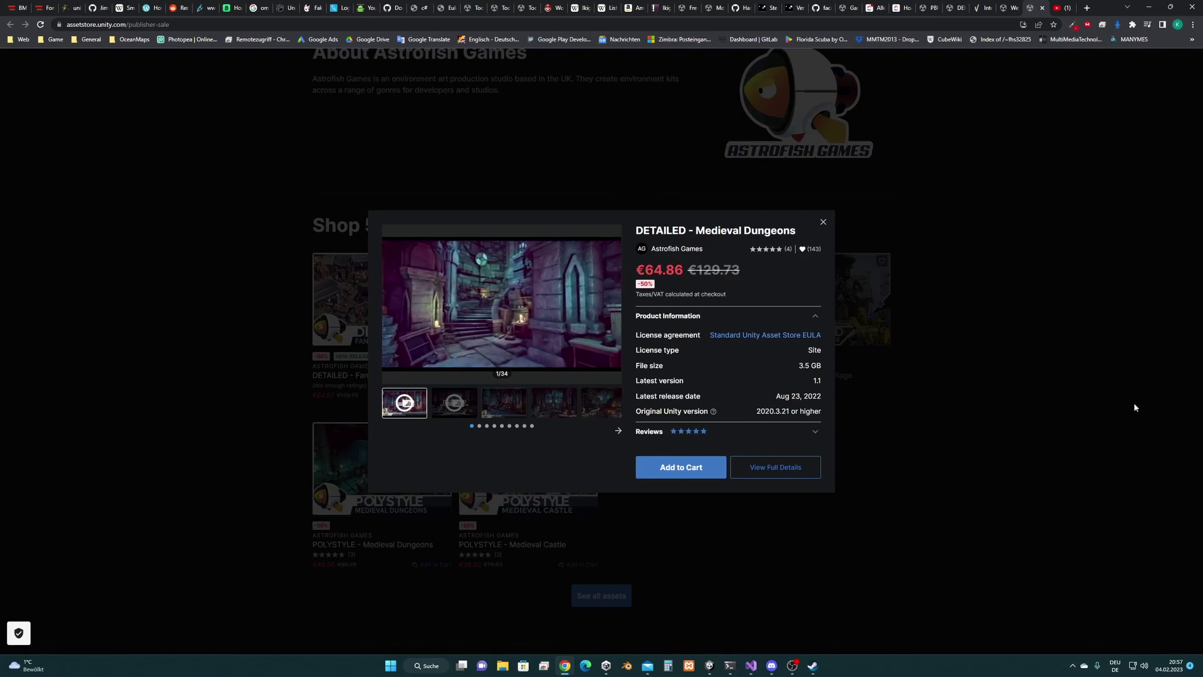
left_click(1130, 405)
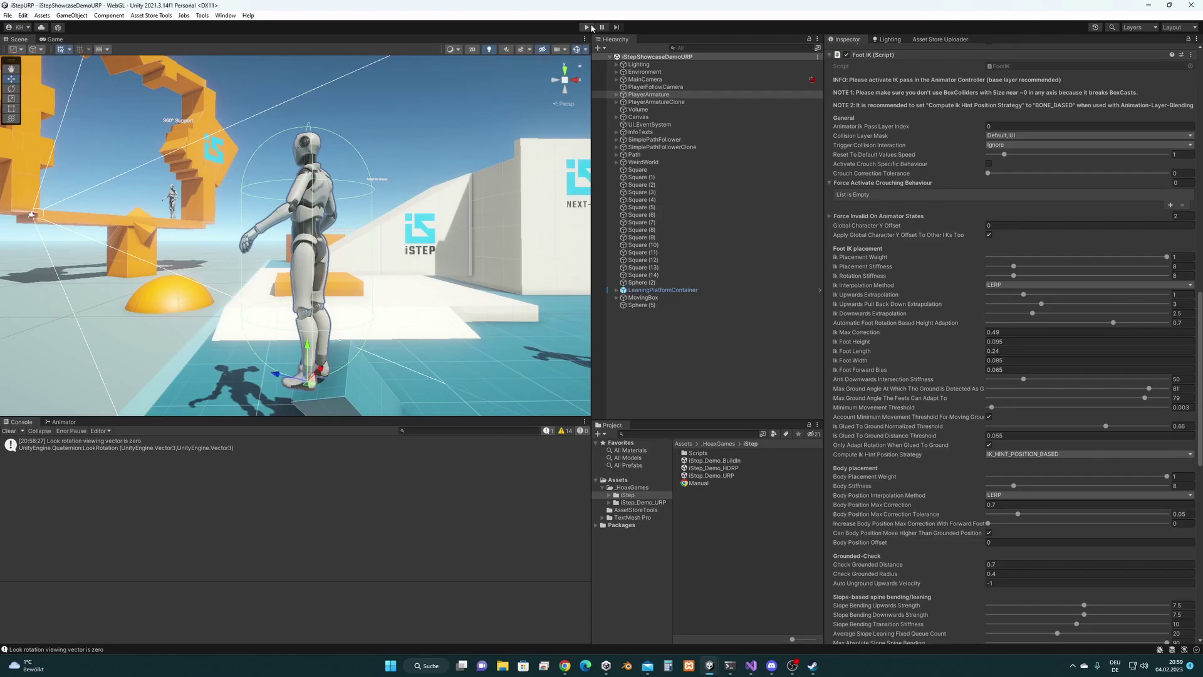
Play the iStep demo, walk the character around with S and A, then show the settings panel.
left_click(589, 27)
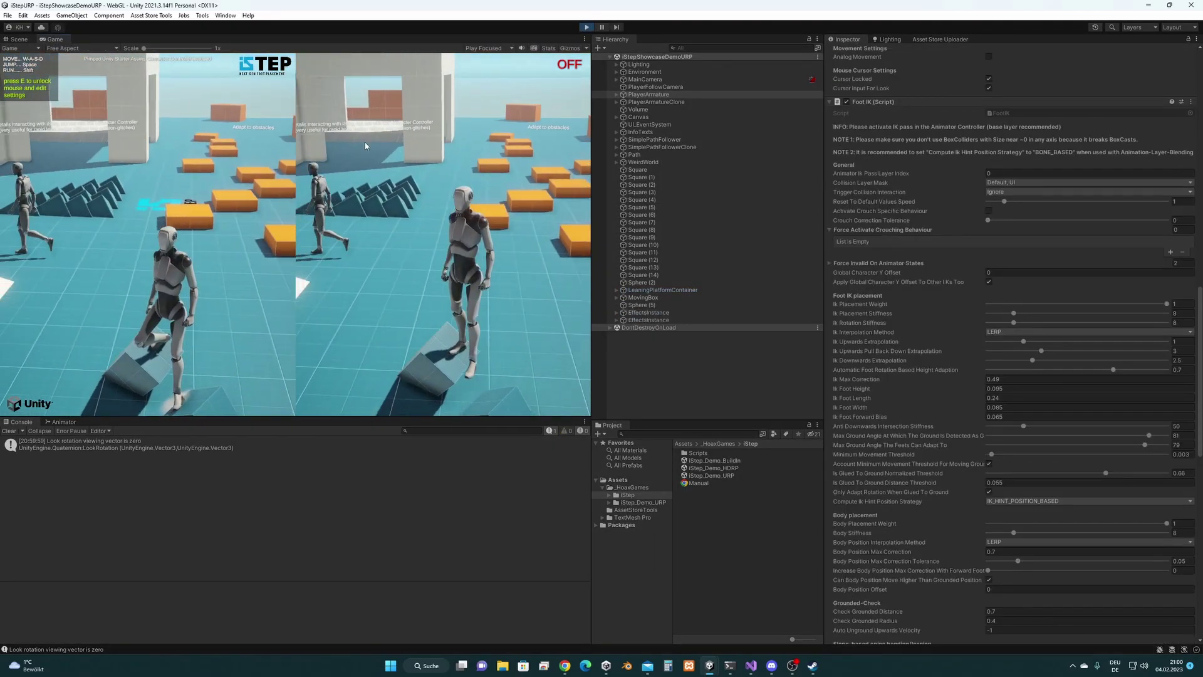
key("s")
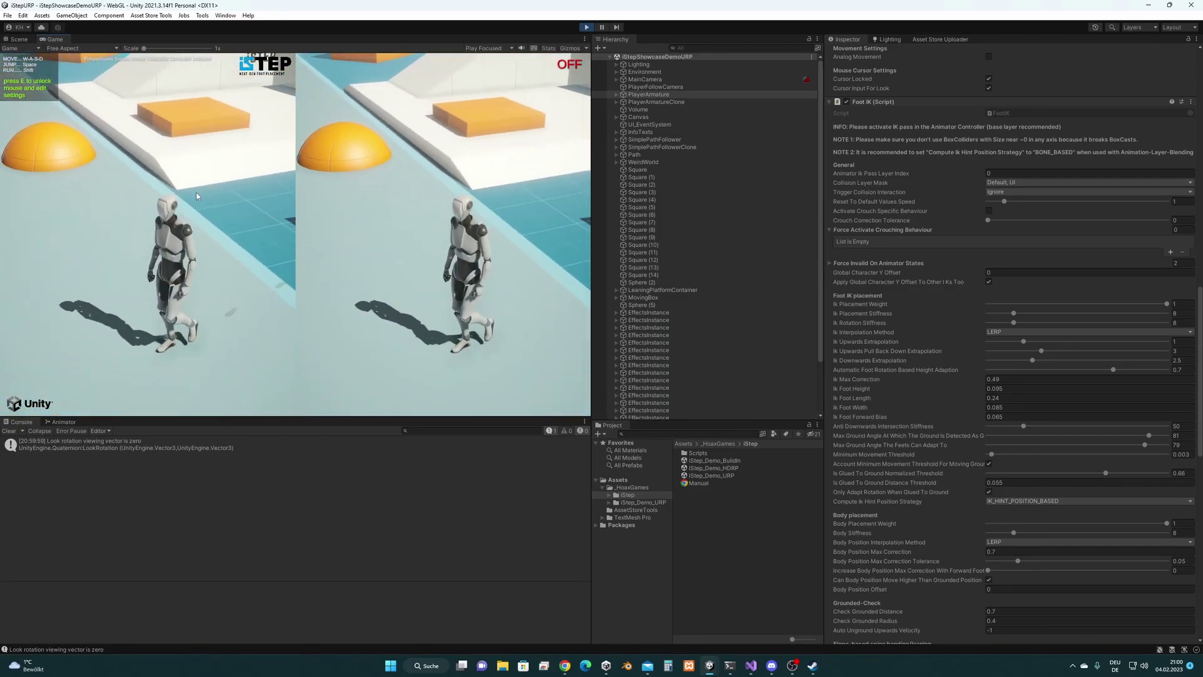
key("a")
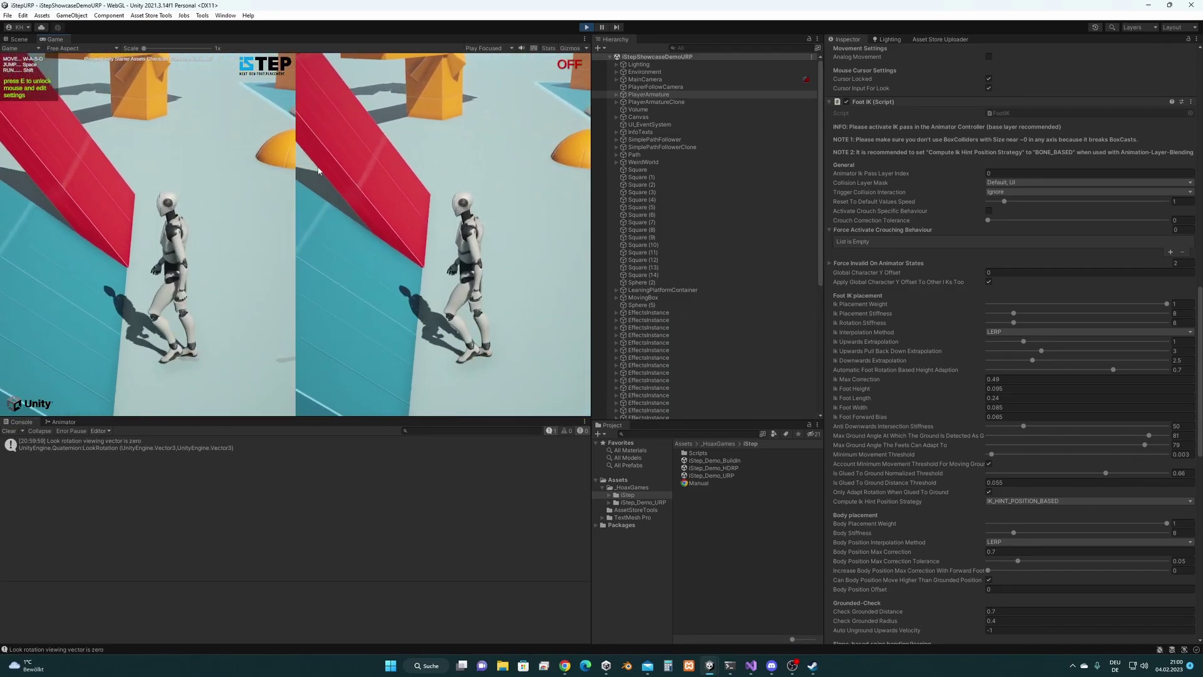
key("a")
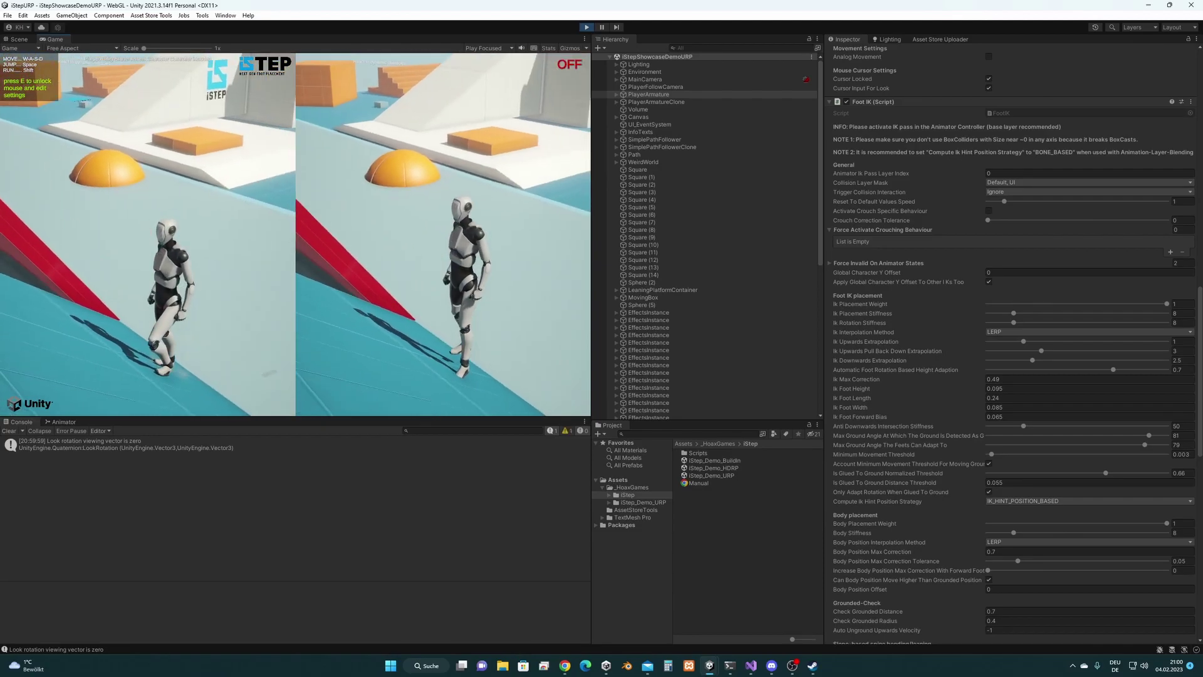
key("e")
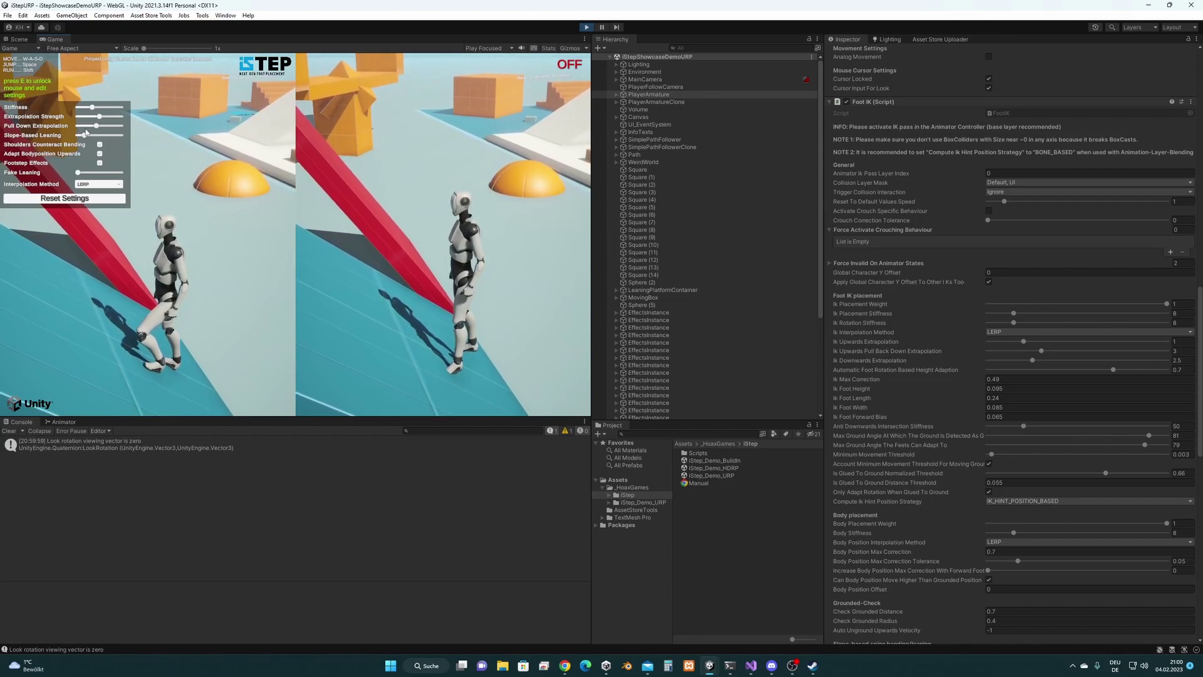
Set Pull Down Extrapolation to 0 and run the characters along the teal slope.
left_click_drag(96, 126, 69, 128)
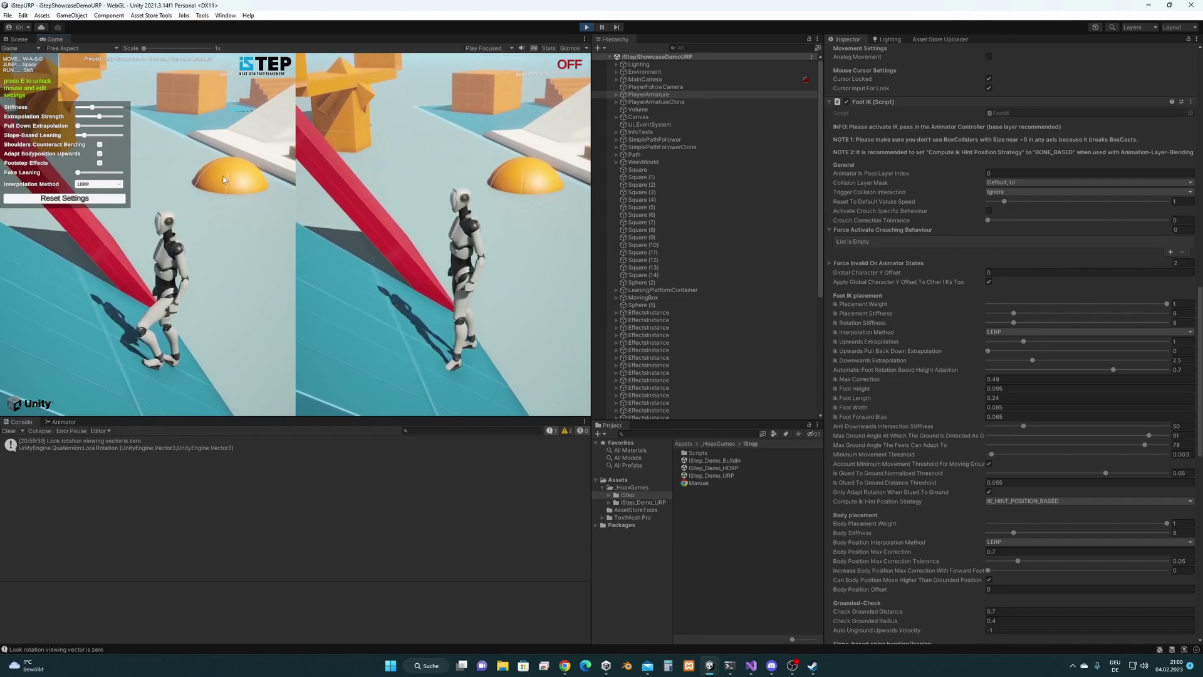
key("e")
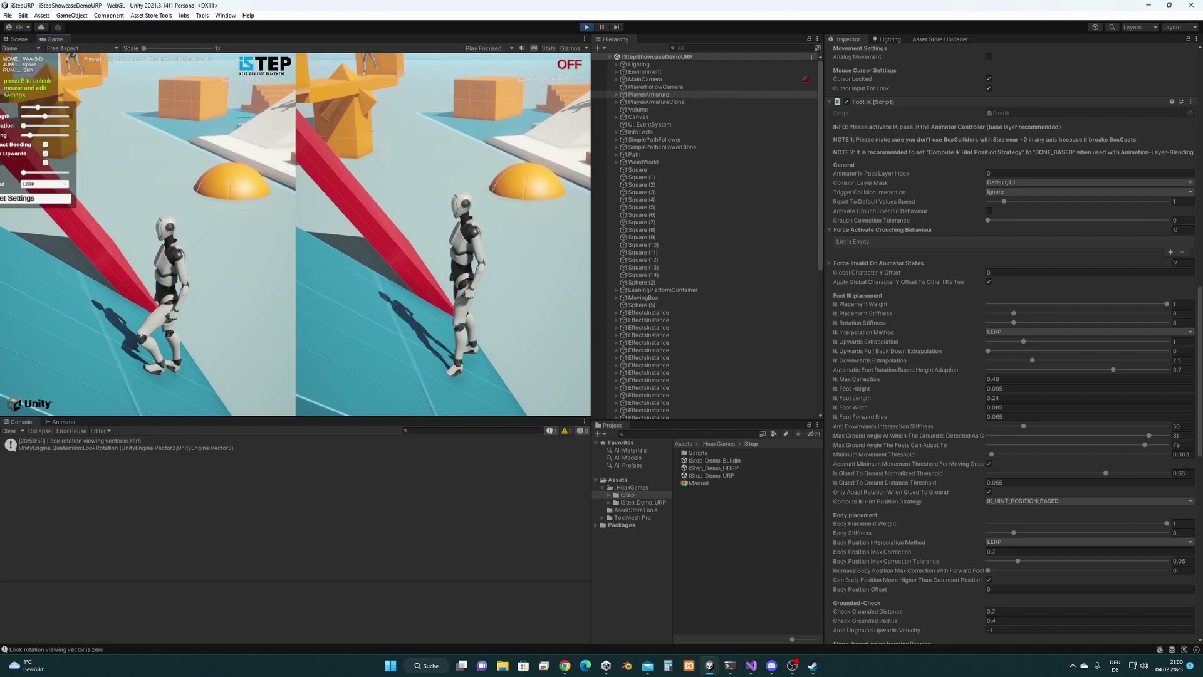
key("s")
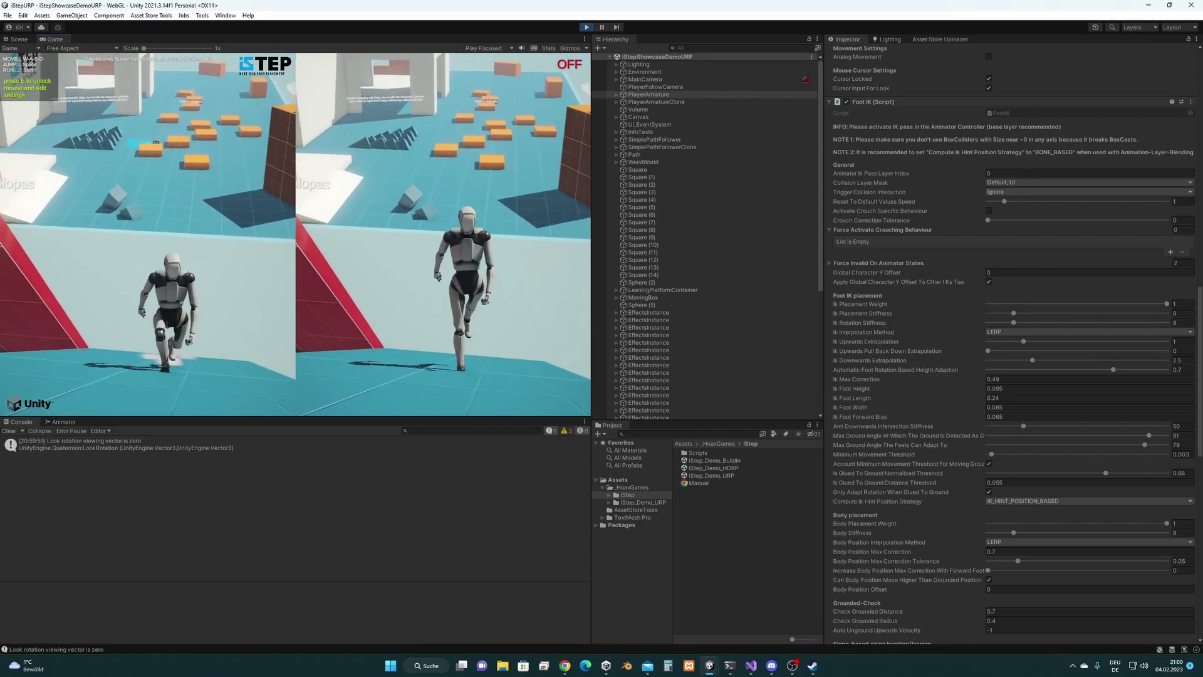
key("w")
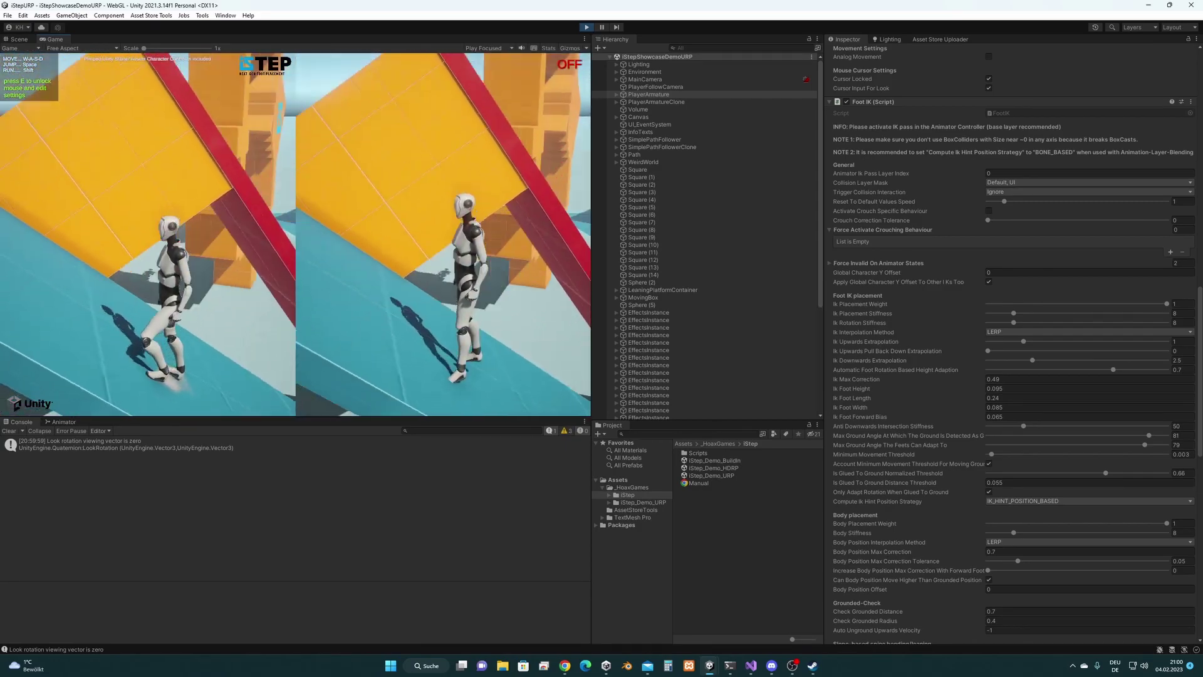
key("d")
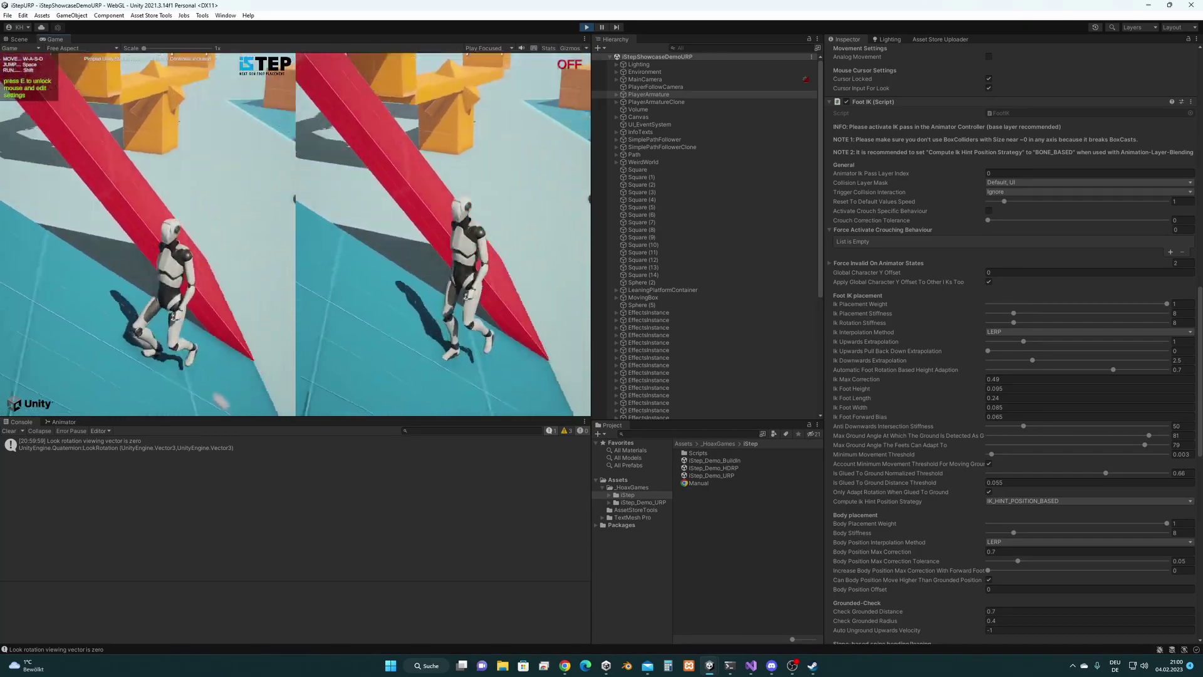
Raise Pull Down Extrapolation to about 2.67 and run the character forward again.
key("e")
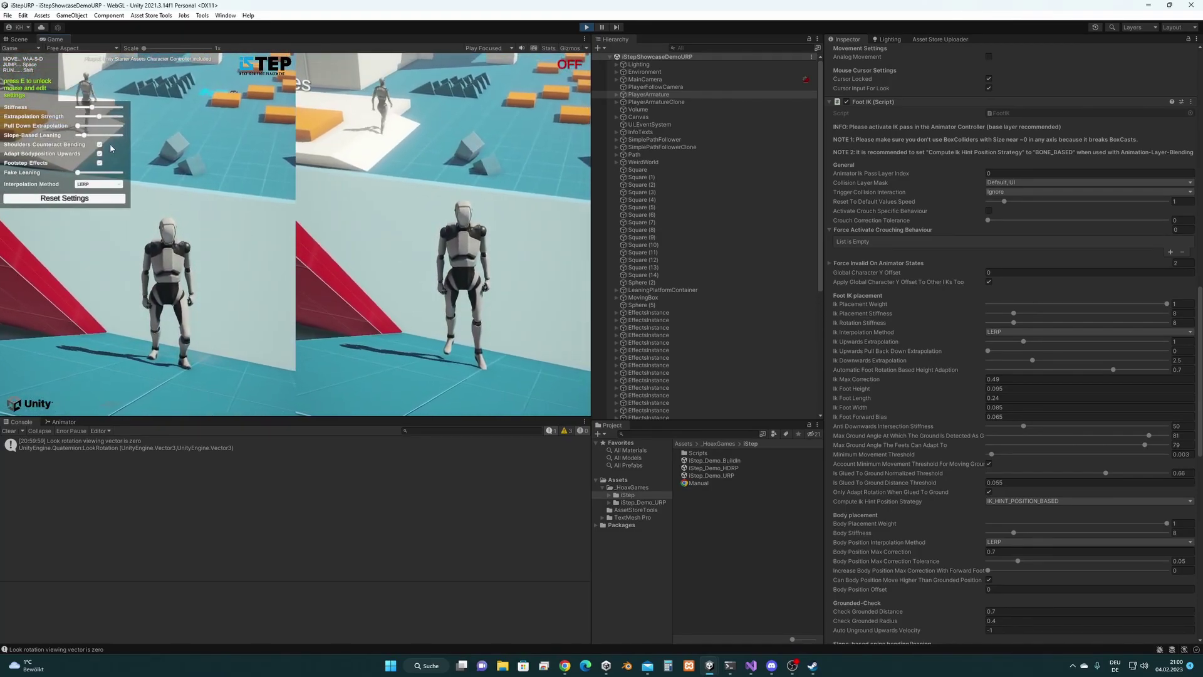
left_click_drag(78, 125, 99, 129)
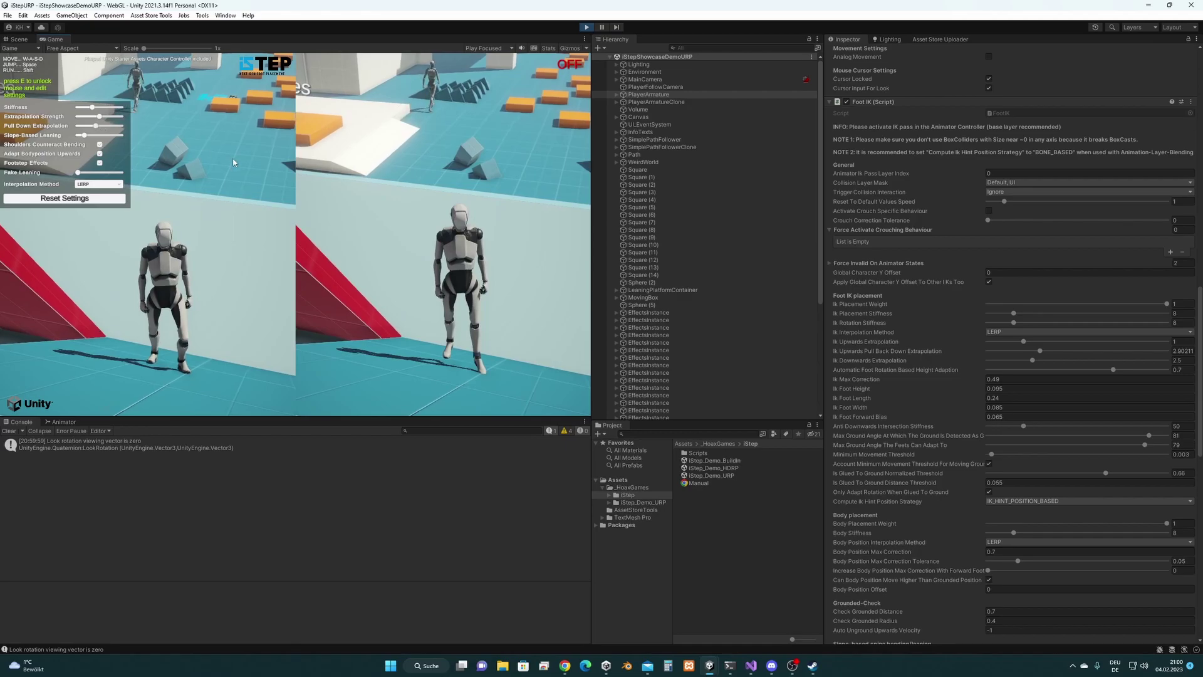
key("e")
key("w")
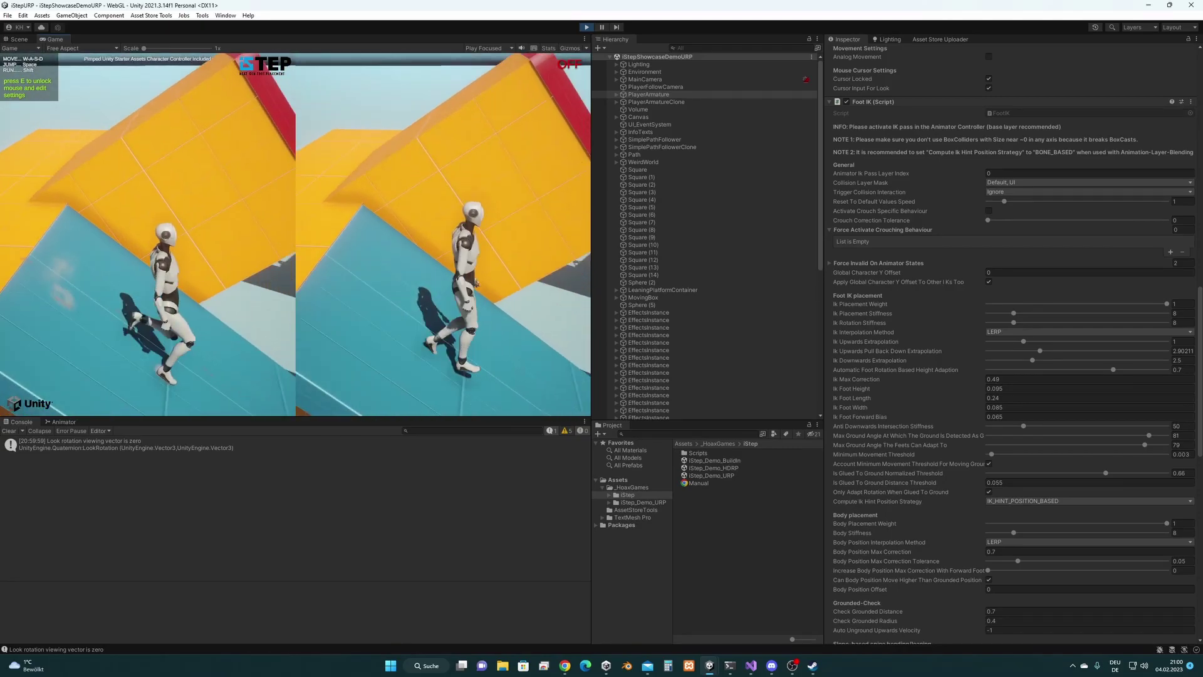
Hide the settings overlay and run both characters down the steep slope.
key("e")
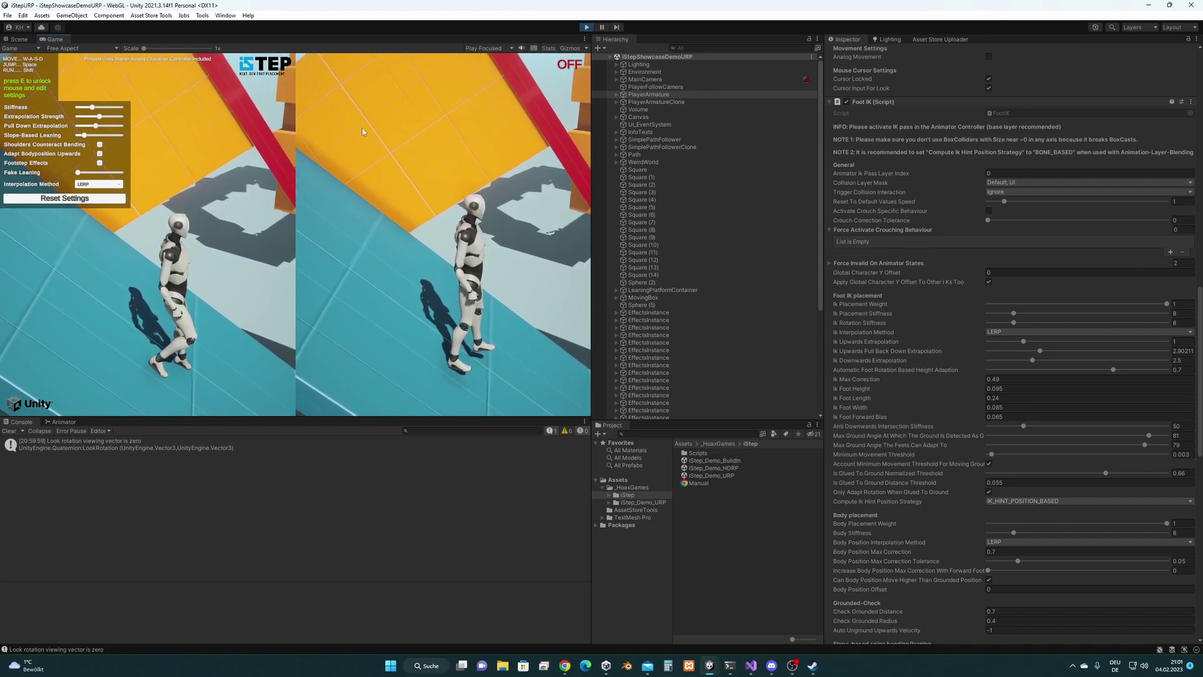
key("e")
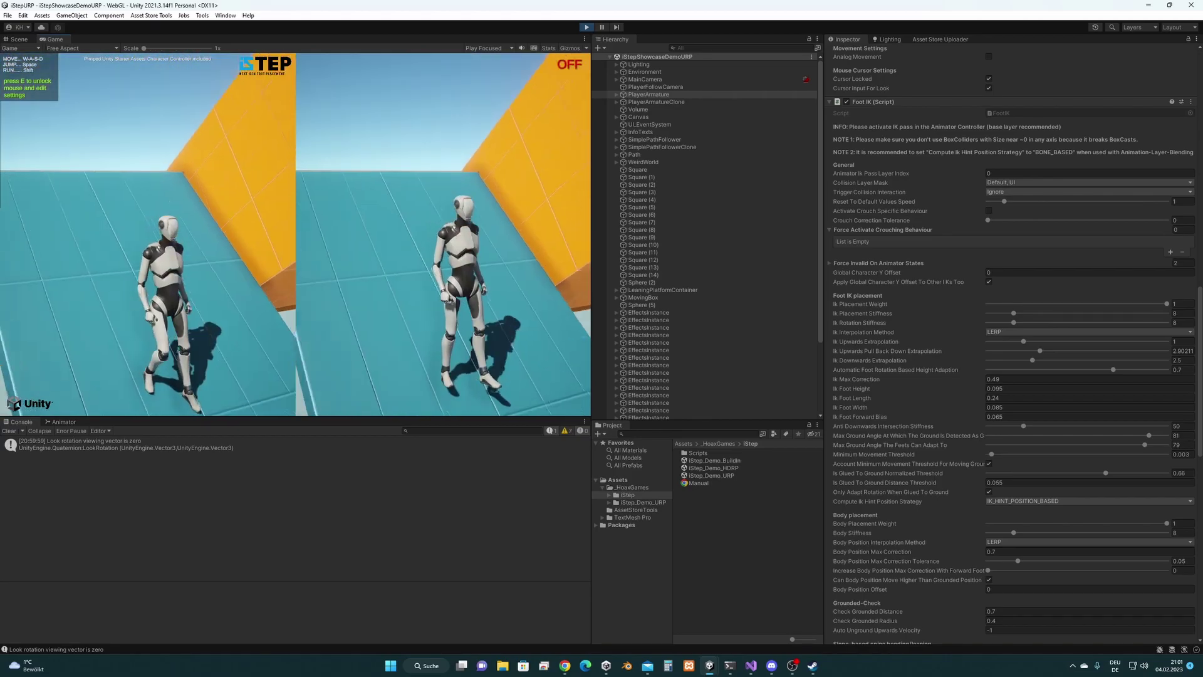
key("w")
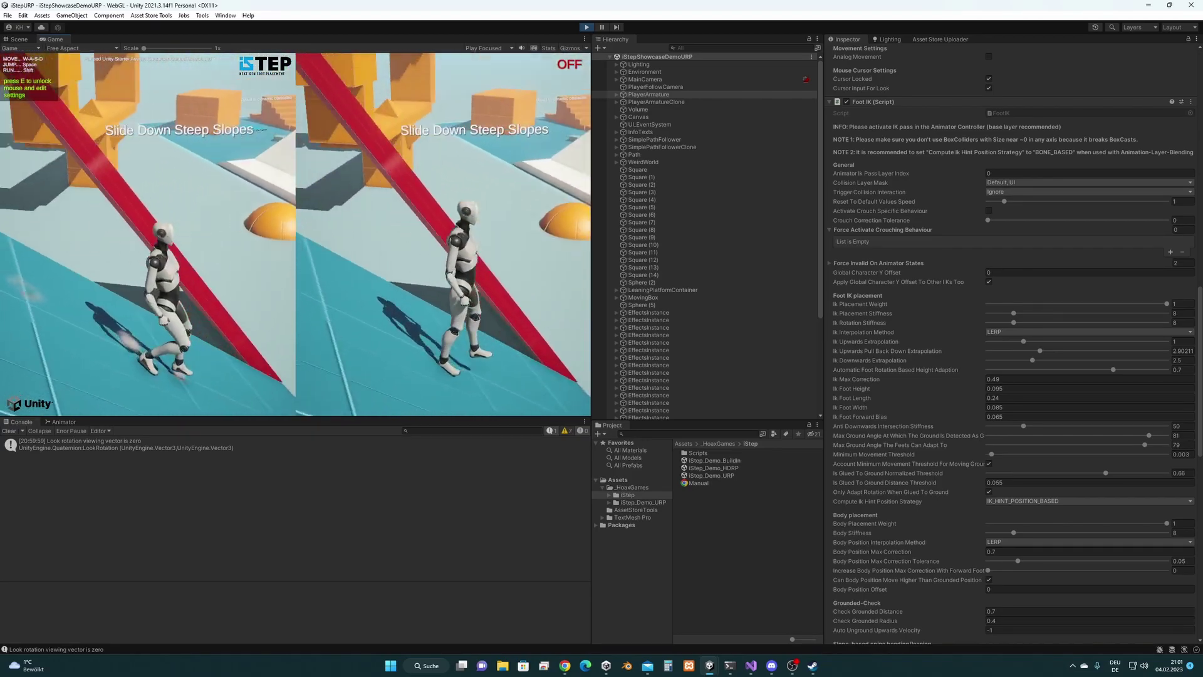
key("super")
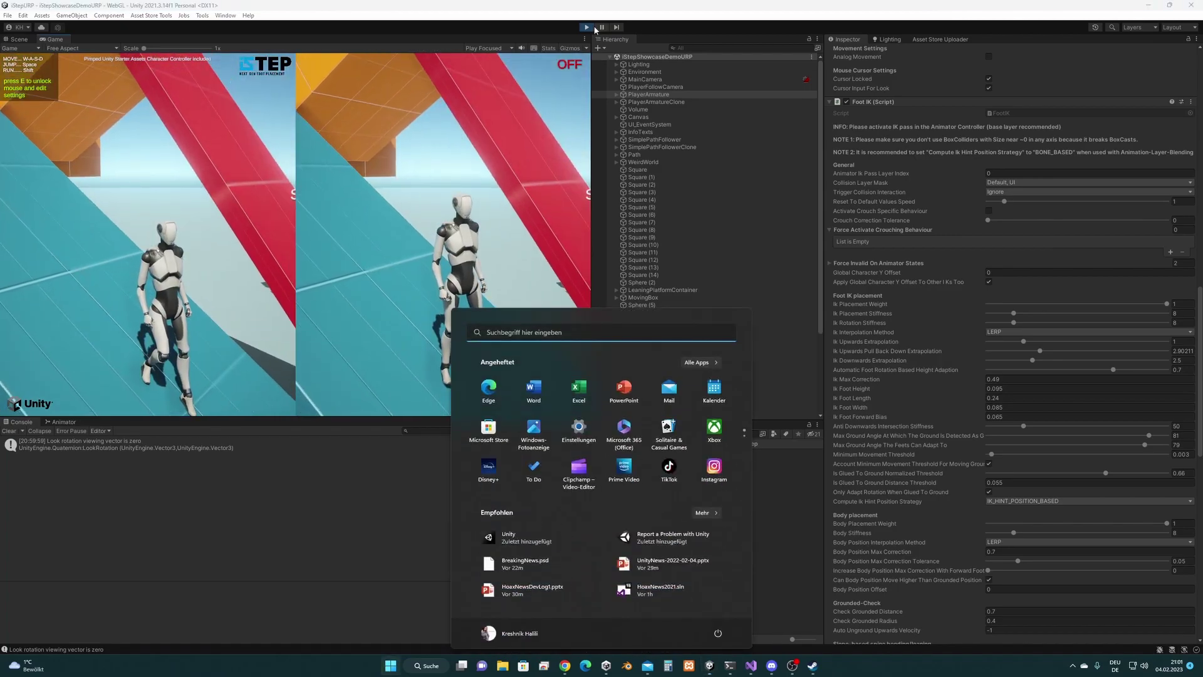
Stop the iStep demo and switch to the HoaxNews2021 project, orbiting to a lower angle.
left_click(587, 28)
mouse_move(730, 659)
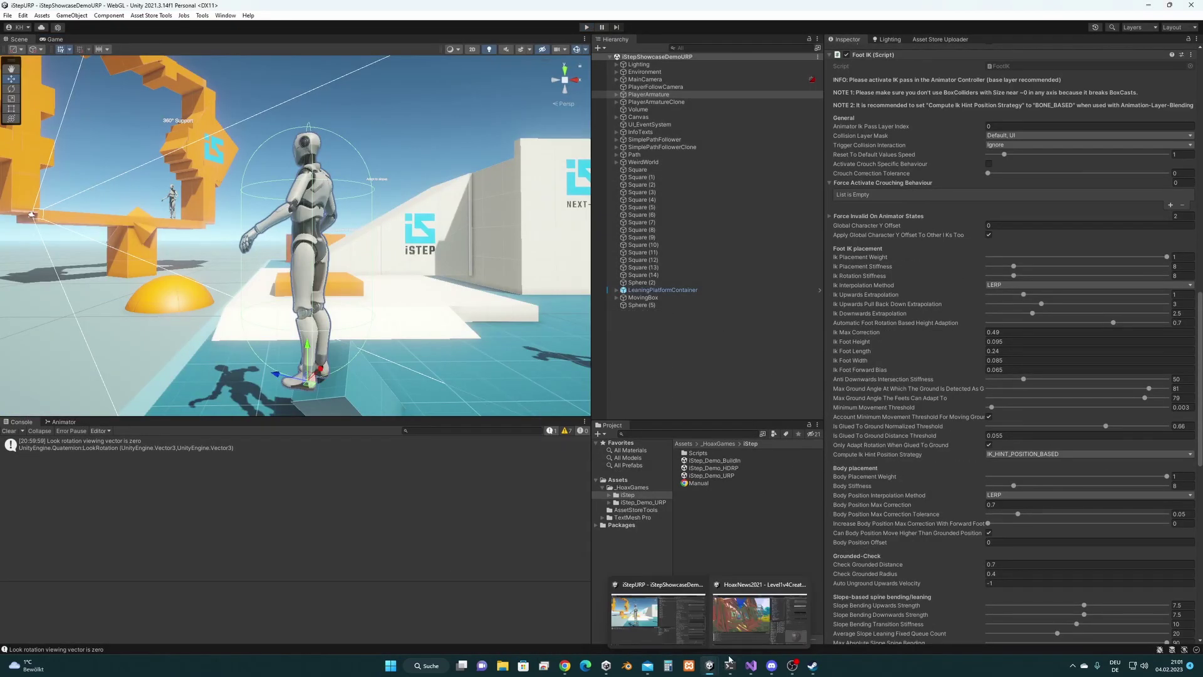
left_click(759, 617)
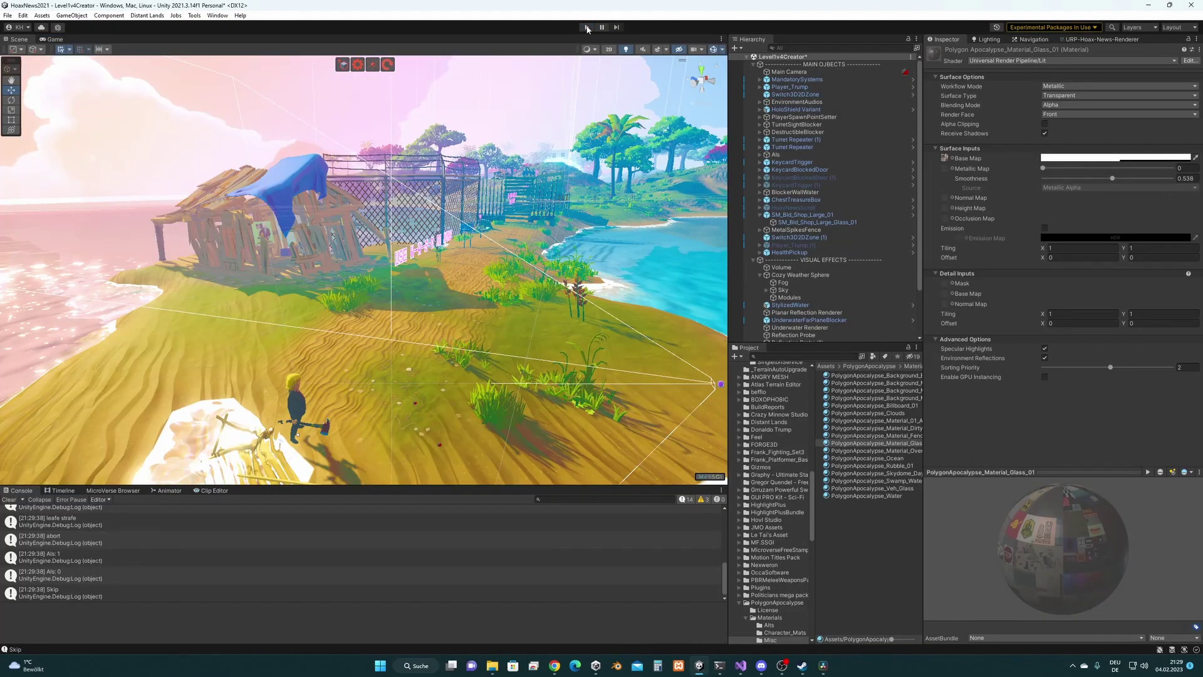
left_click_drag(442, 212, 405, 193, "alt")
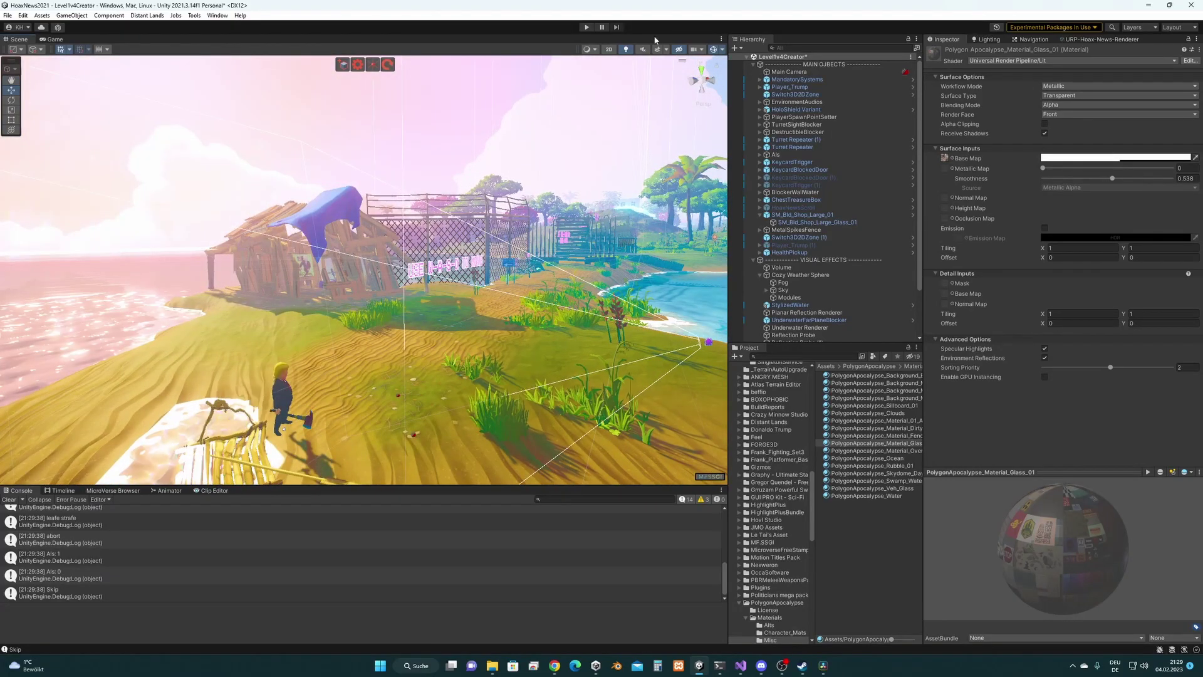
Play the HoaxNews level, skip the cutscene and walk into the hut to the purple chest.
left_click(589, 27)
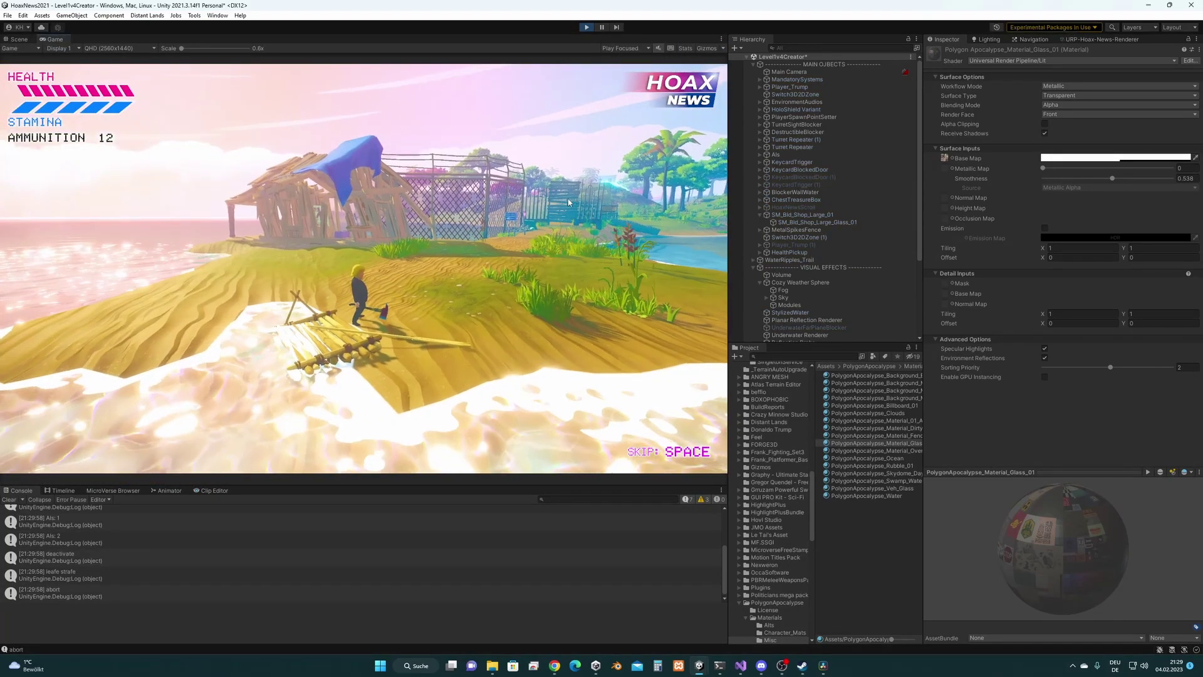
key("space")
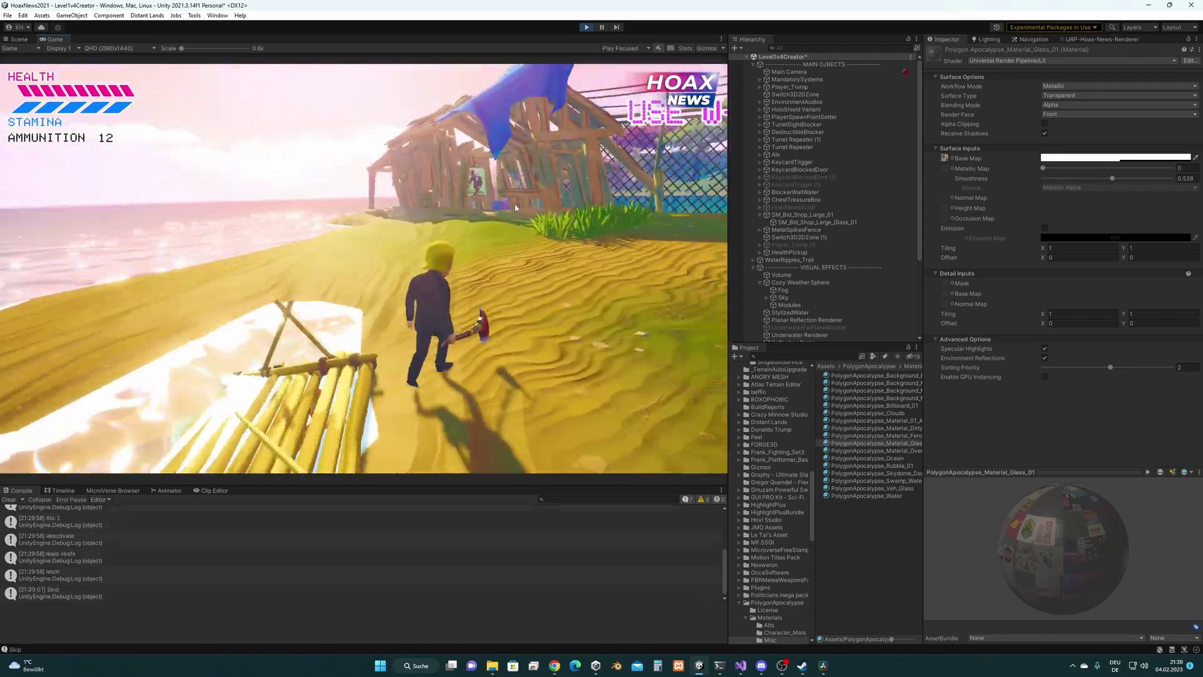
key("w")
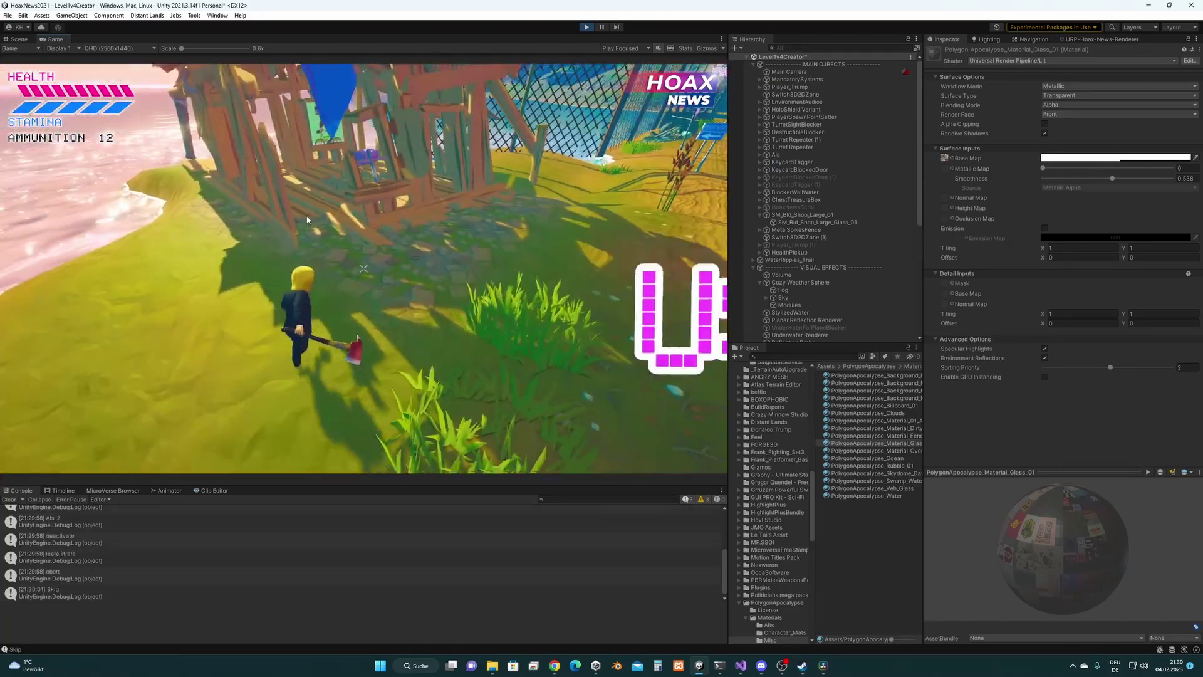
key("w")
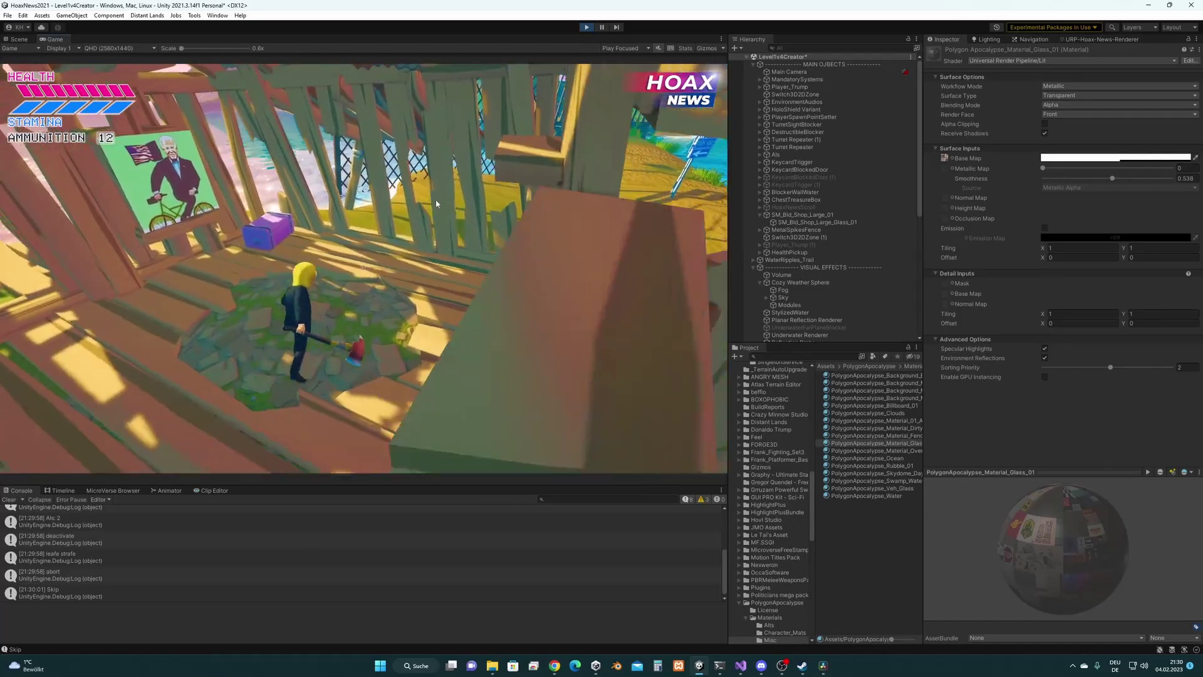
key("w")
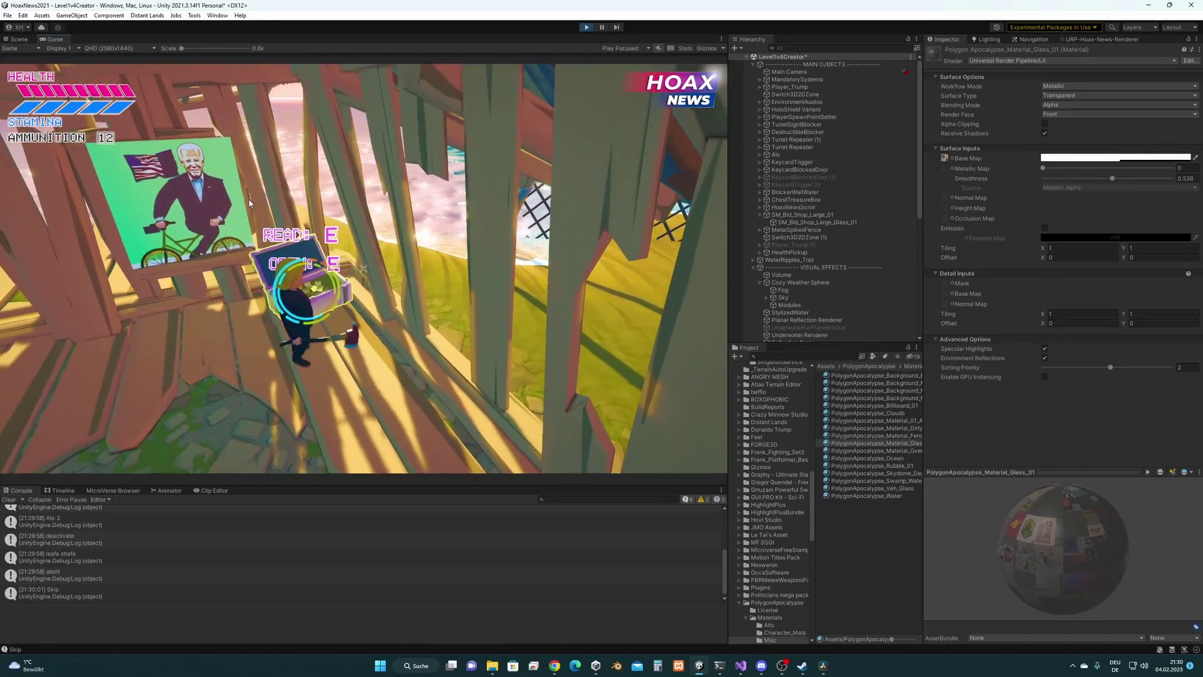
key("e")
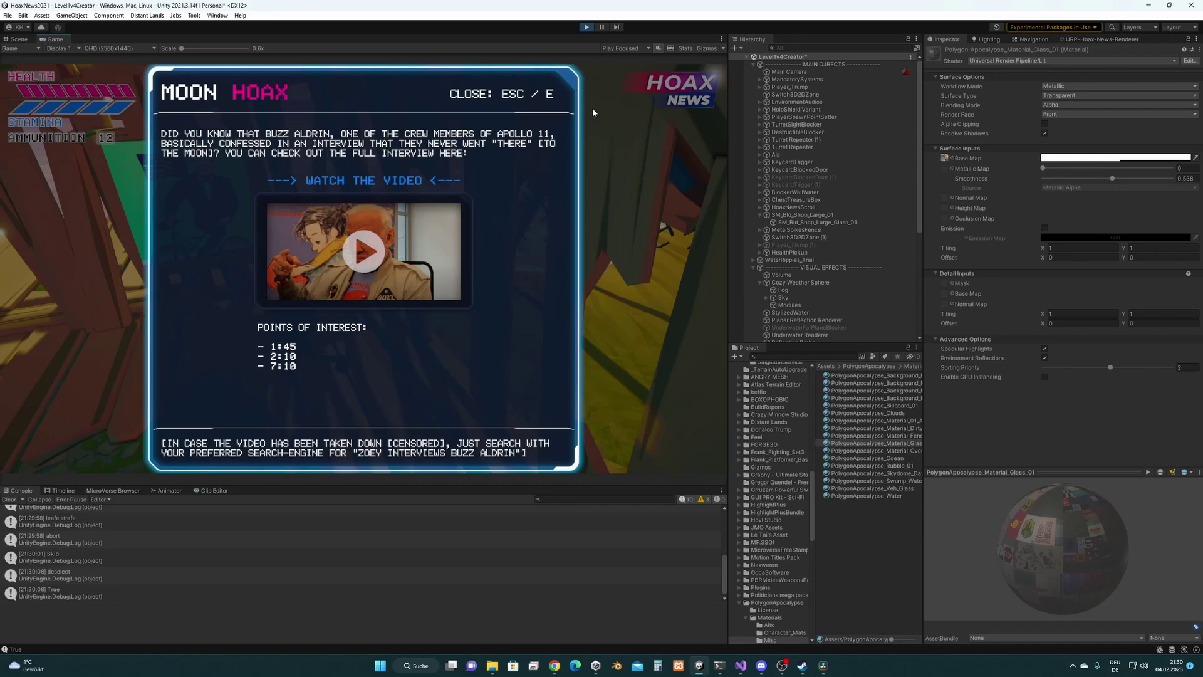
Close the Moon Hoax panel and run out of the hut along the beach to the fence.
key("e")
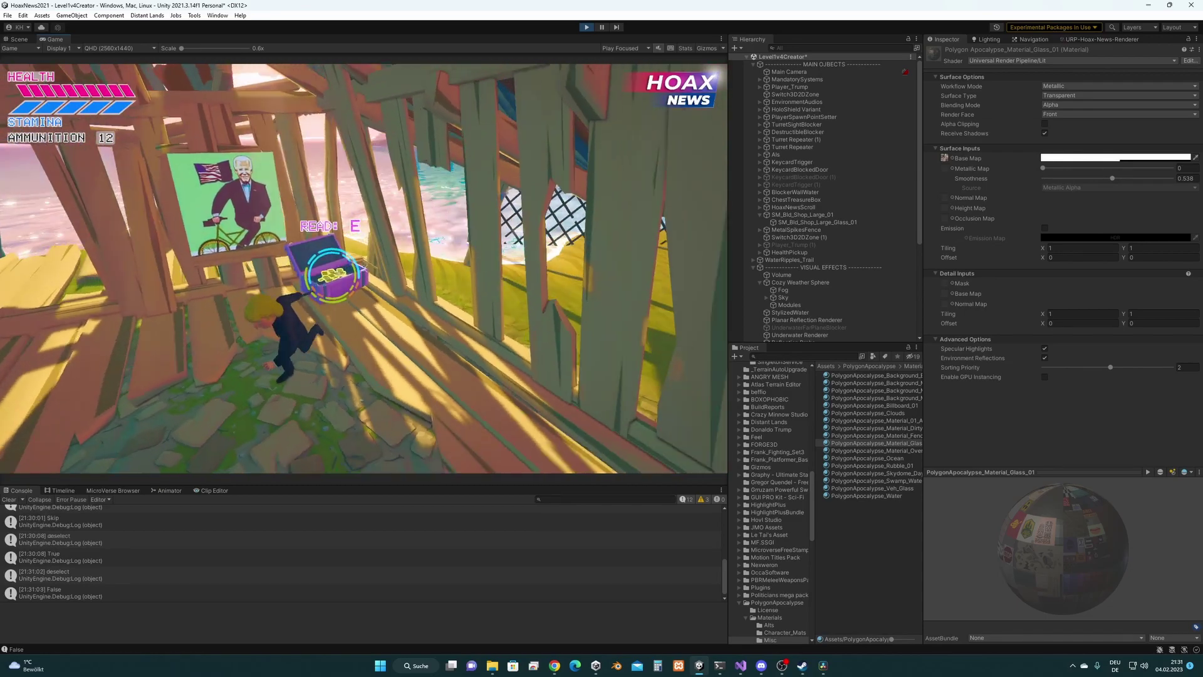
key("w")
key("w")
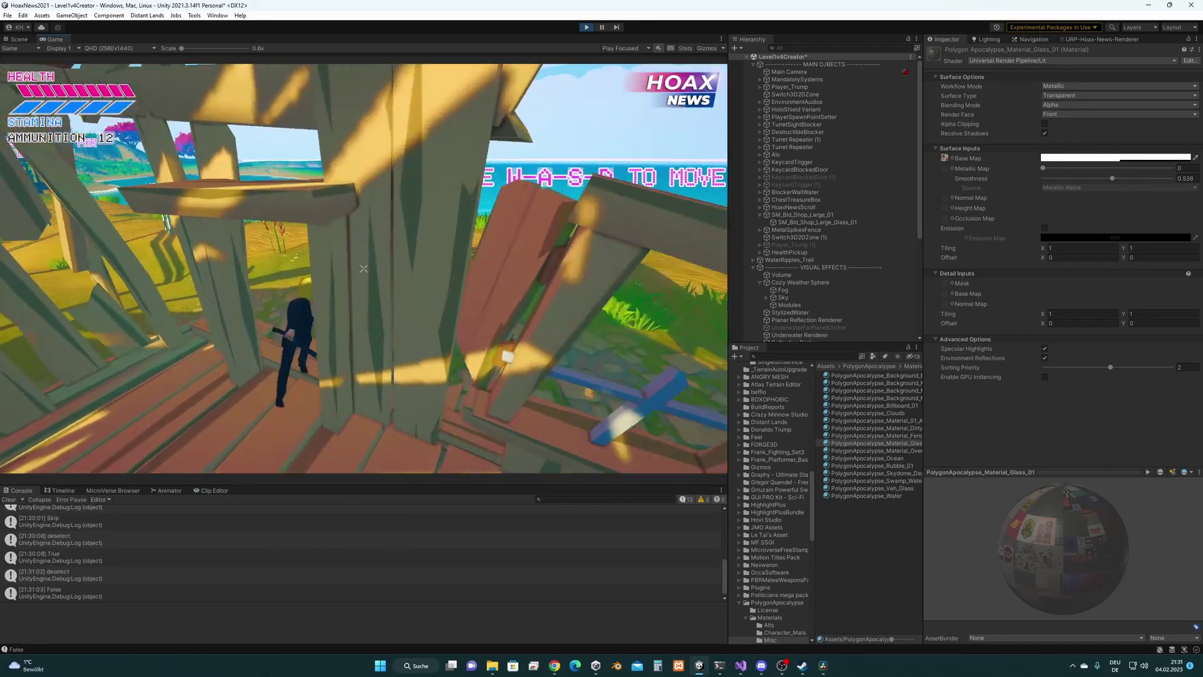
key("w")
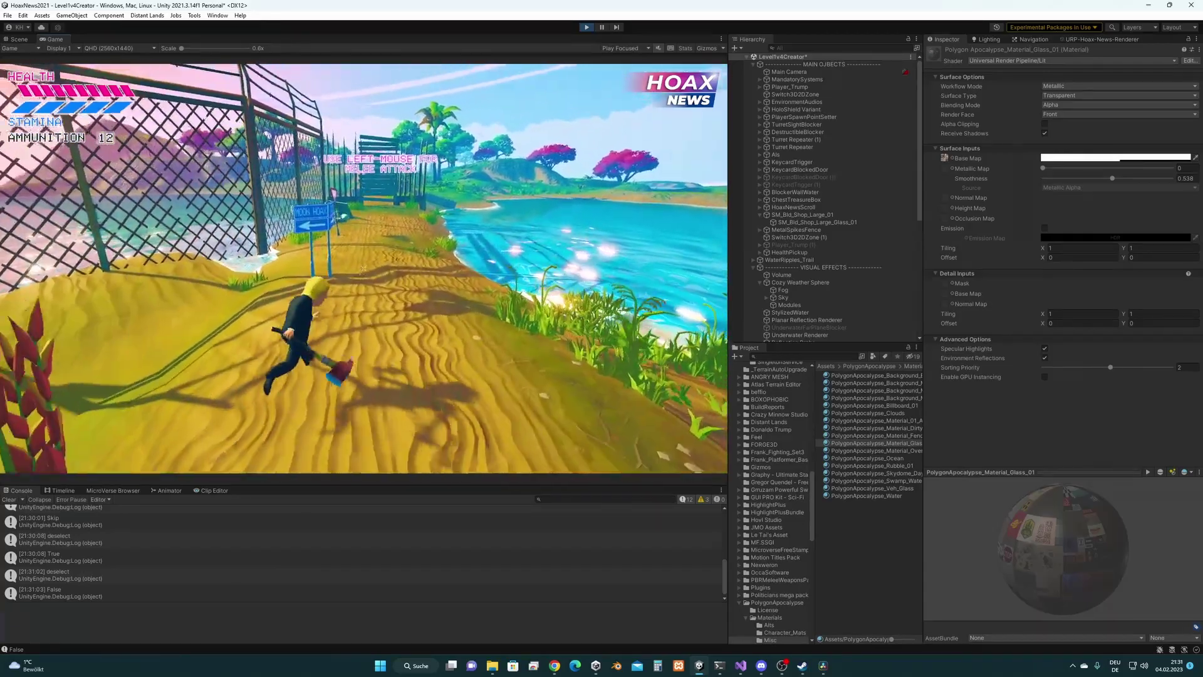
key("w")
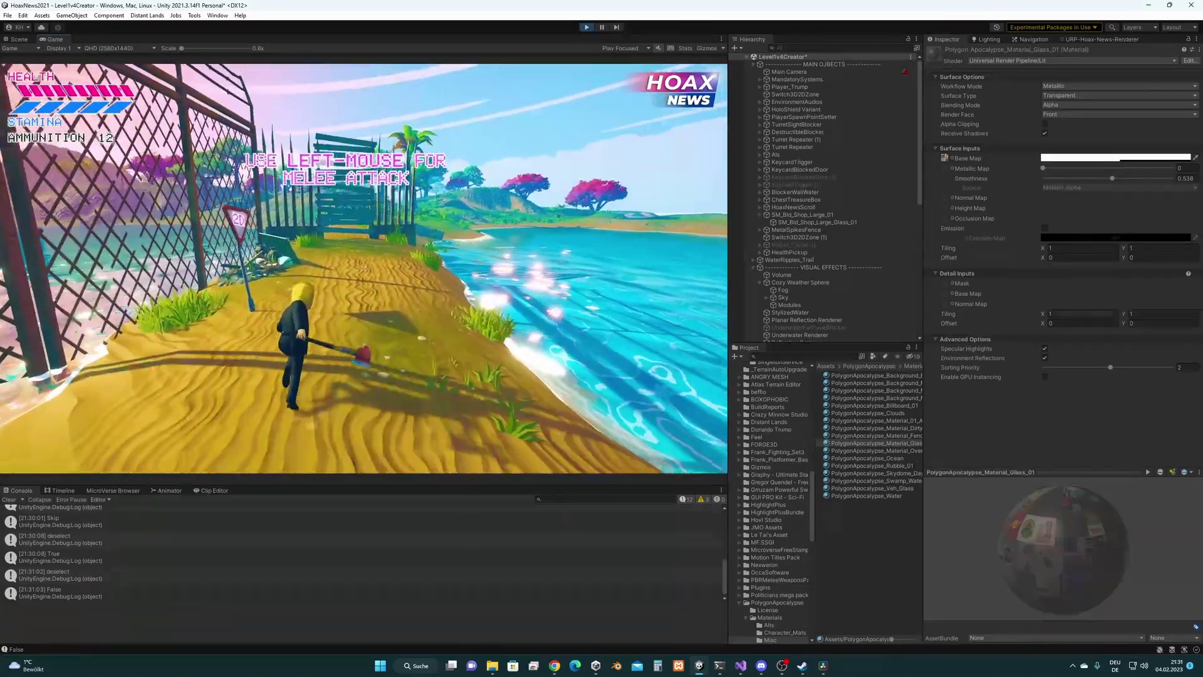
key("w")
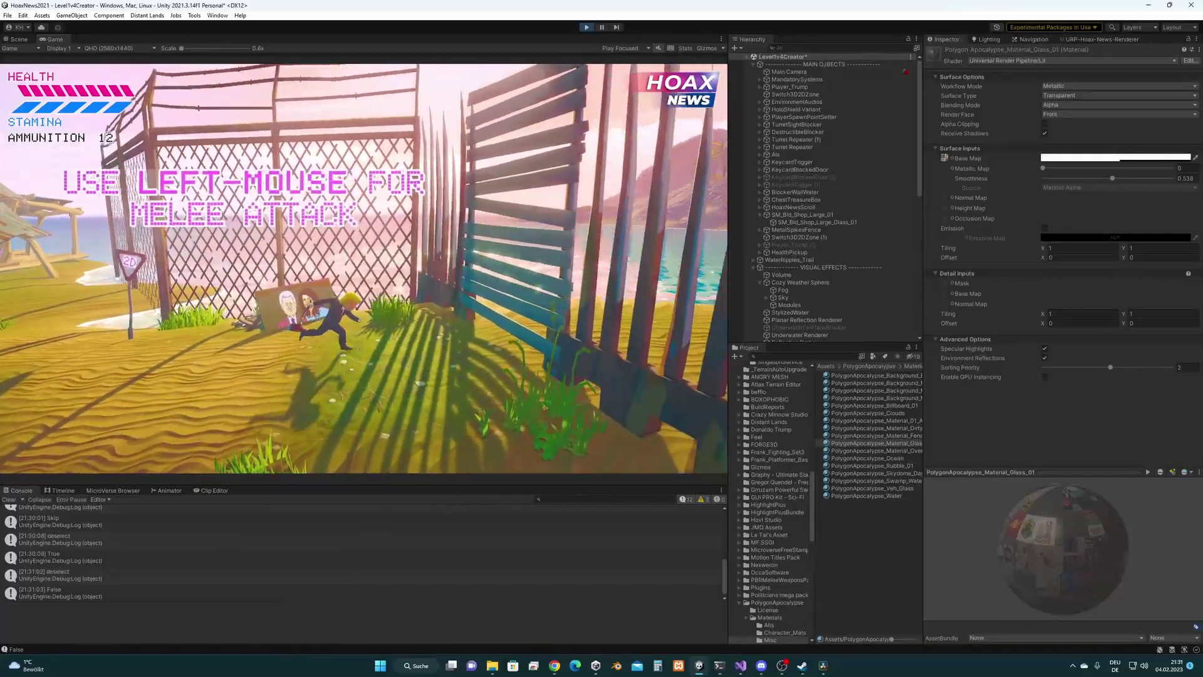
Smash the wooden gate with axe swings and run past the broken fence.
left_click(364, 268)
left_click(363, 268)
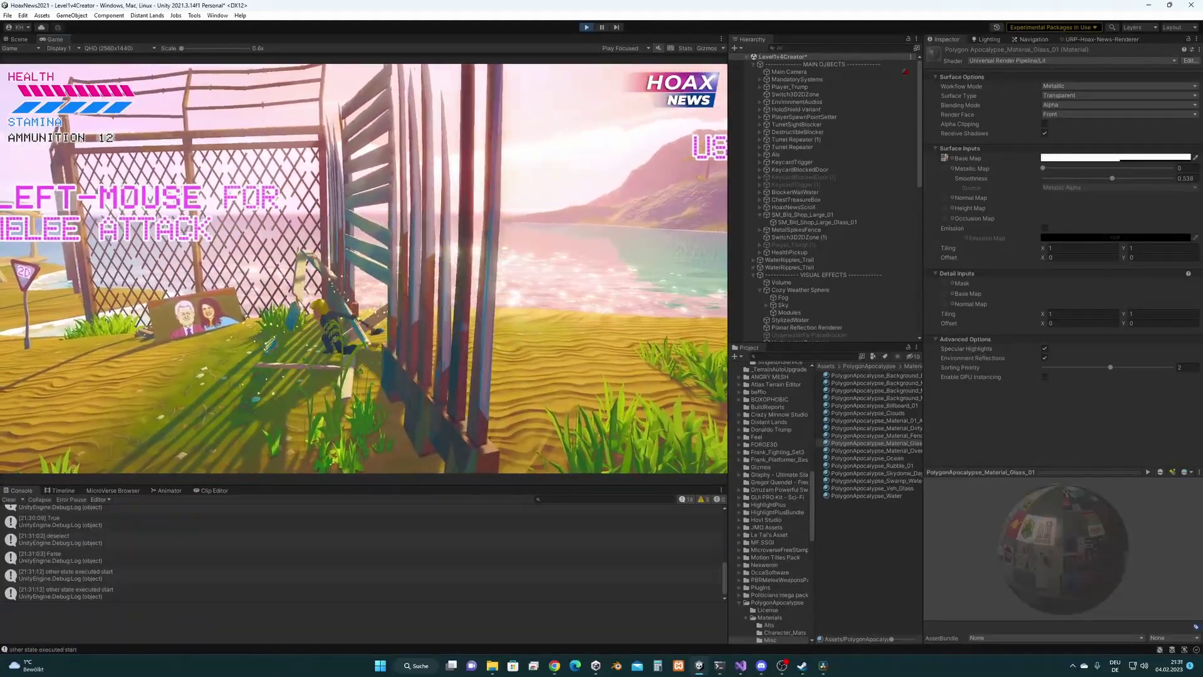
left_click(363, 268)
key("w")
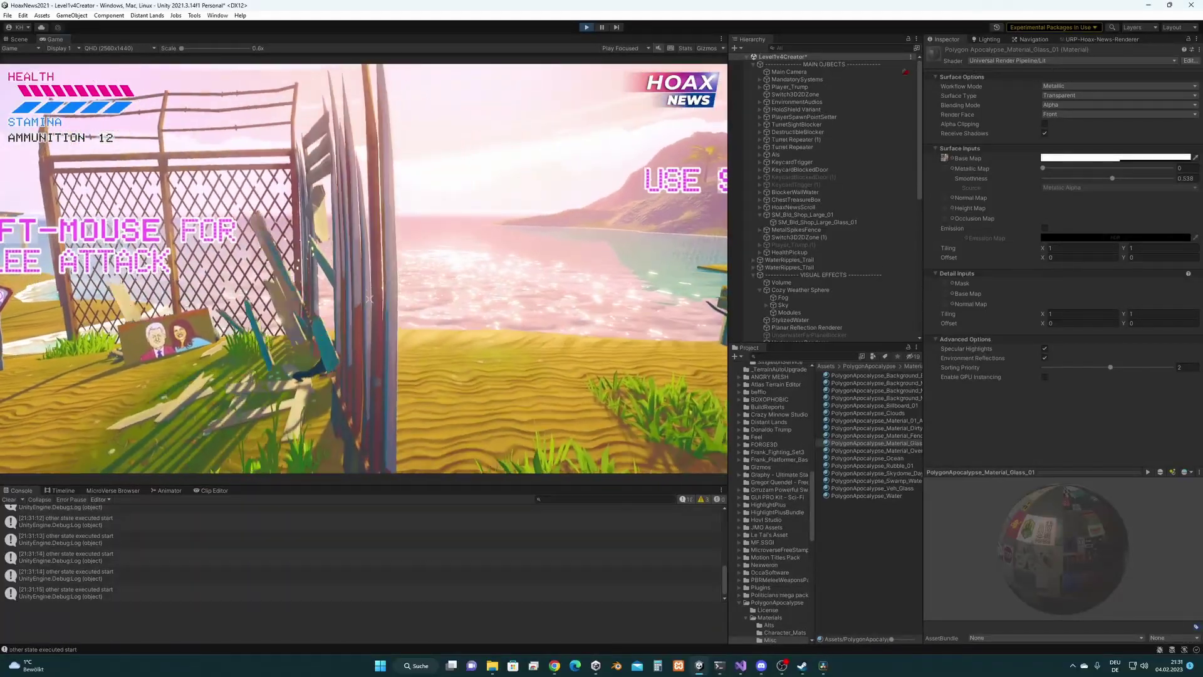
Throw the charged axe toward the sea, then jump over the yellow plank and picket fence.
left_click(363, 268)
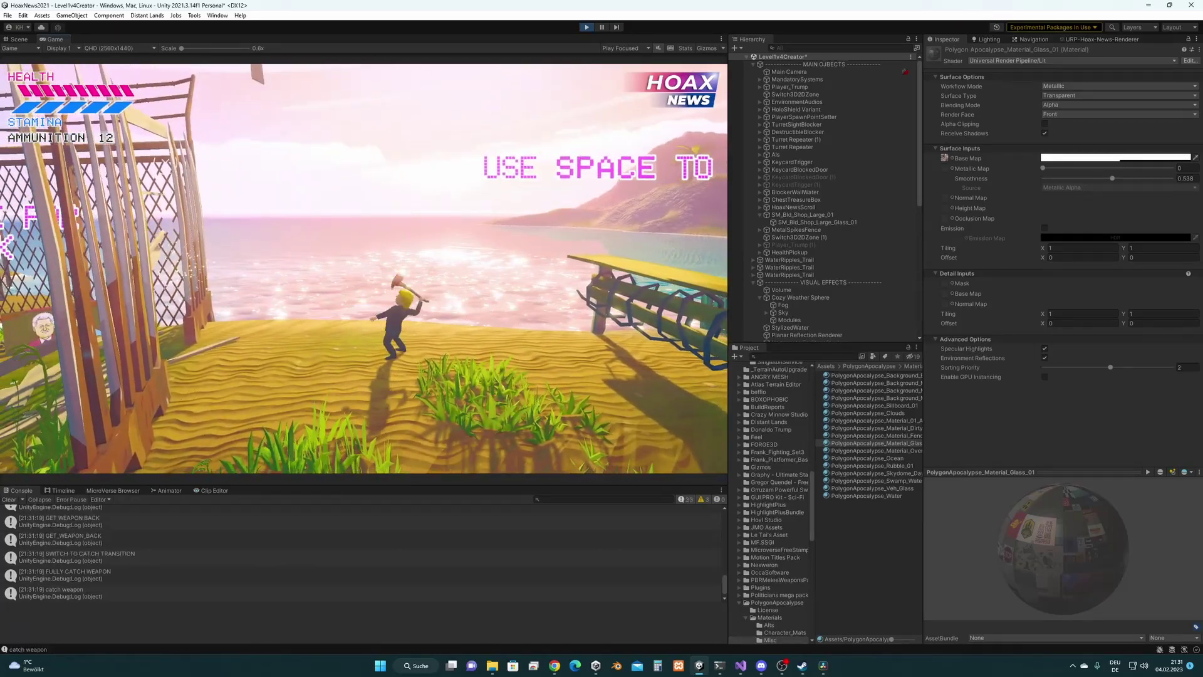
left_click(364, 268)
left_click(364, 268)
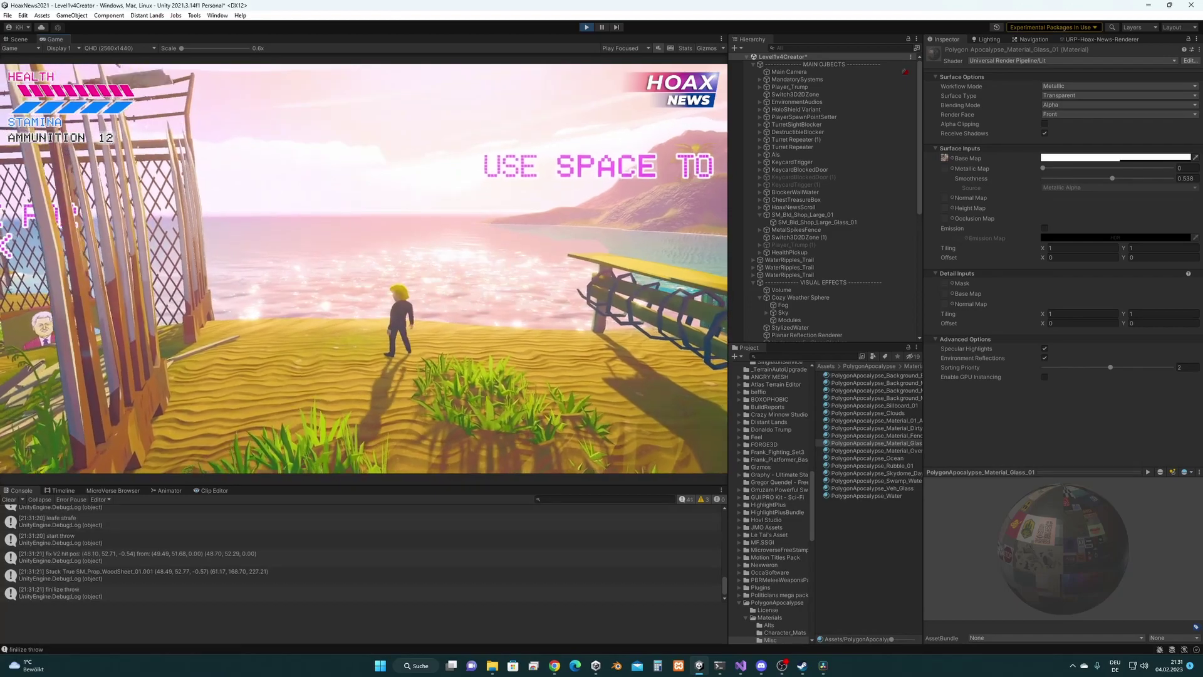
key("d")
key("space")
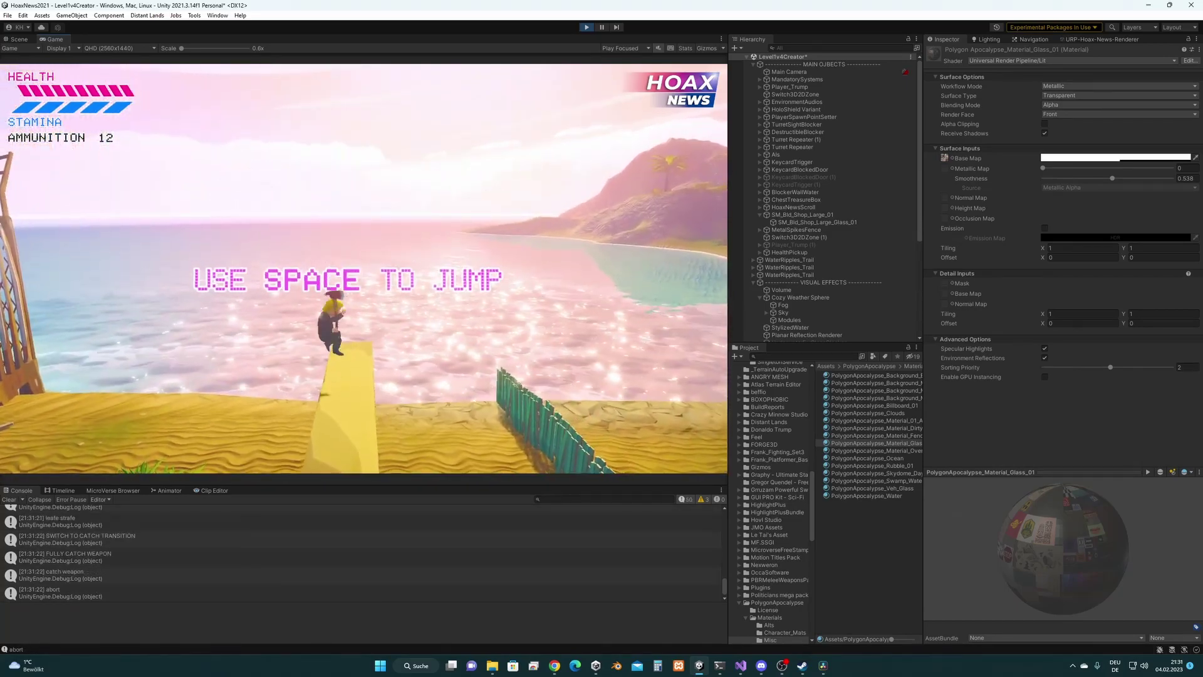
key("d")
key("space")
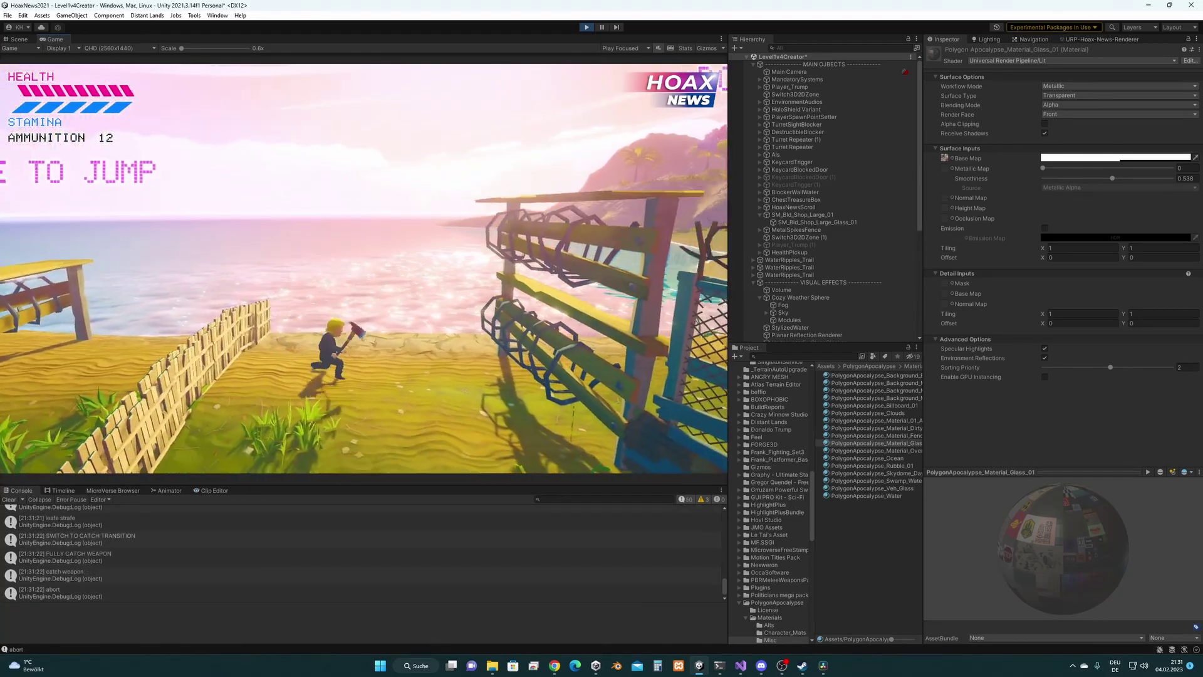